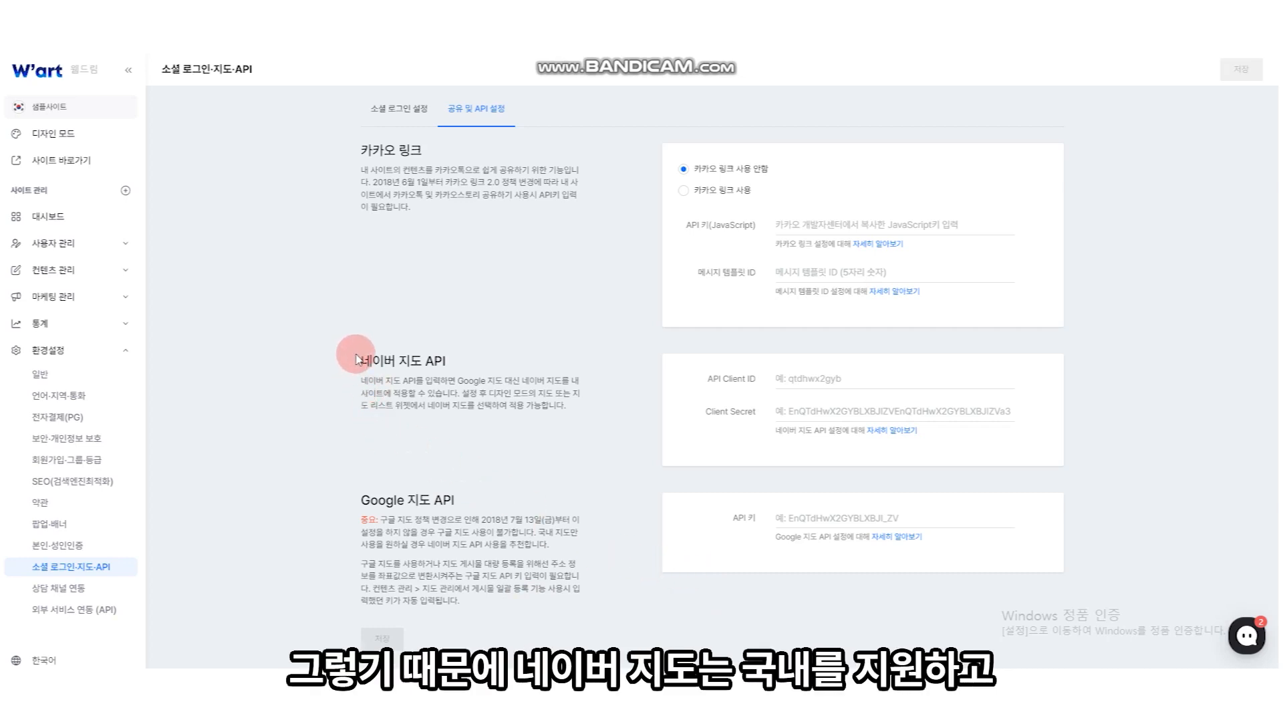
Open the detailed Naver Map API setup guide and read through its signup, payment and application steps.
drag(356, 359, 592, 398)
click(595, 405)
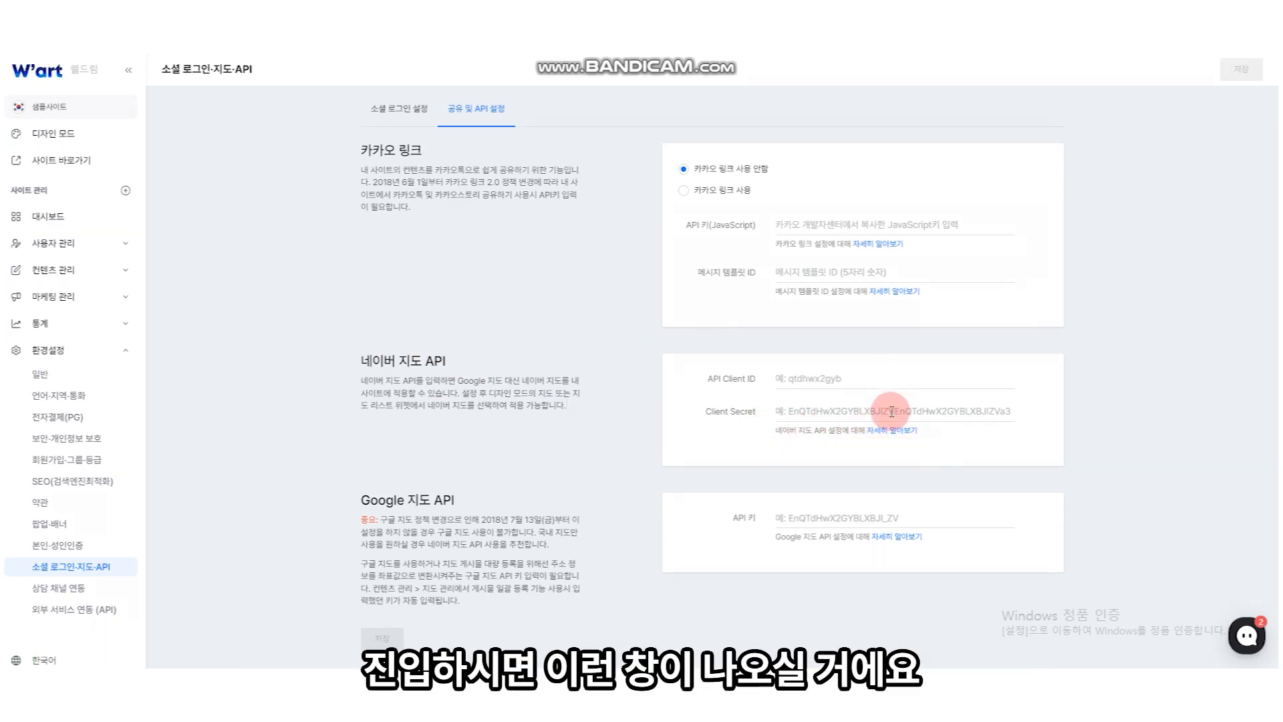
click(889, 431)
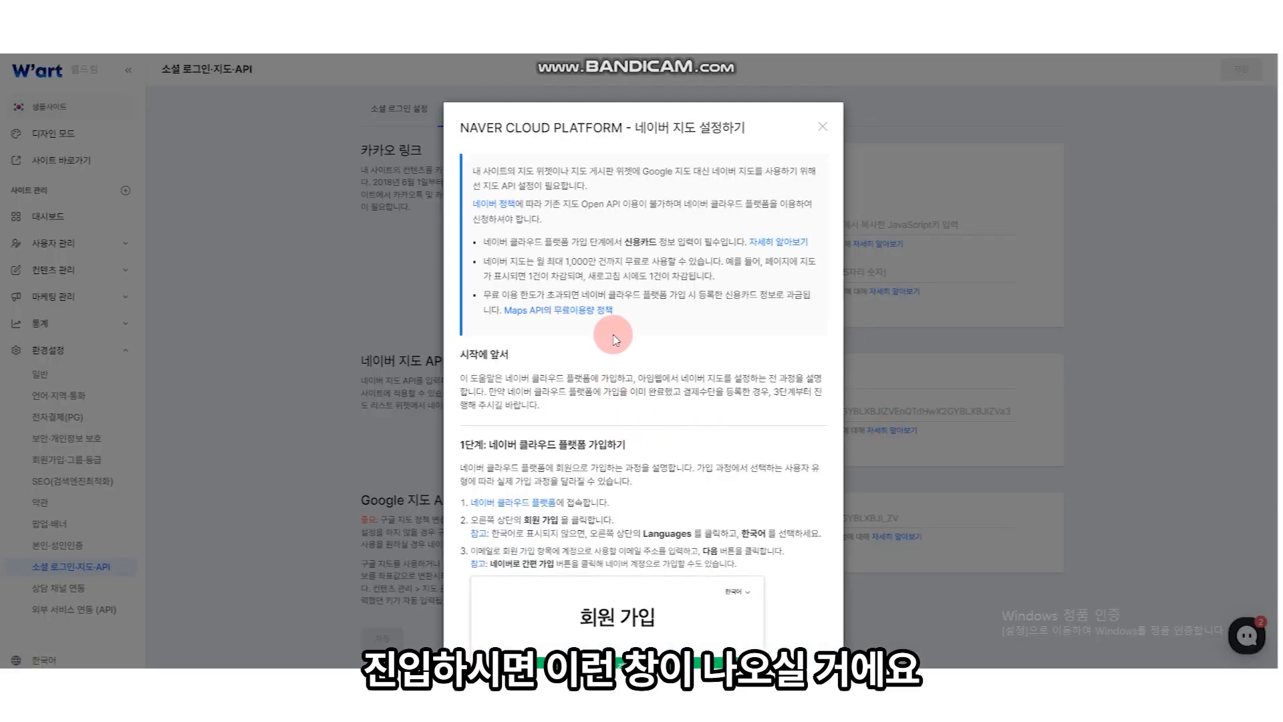
scroll(690, 301, down, 2)
scroll(691, 302, down, 3)
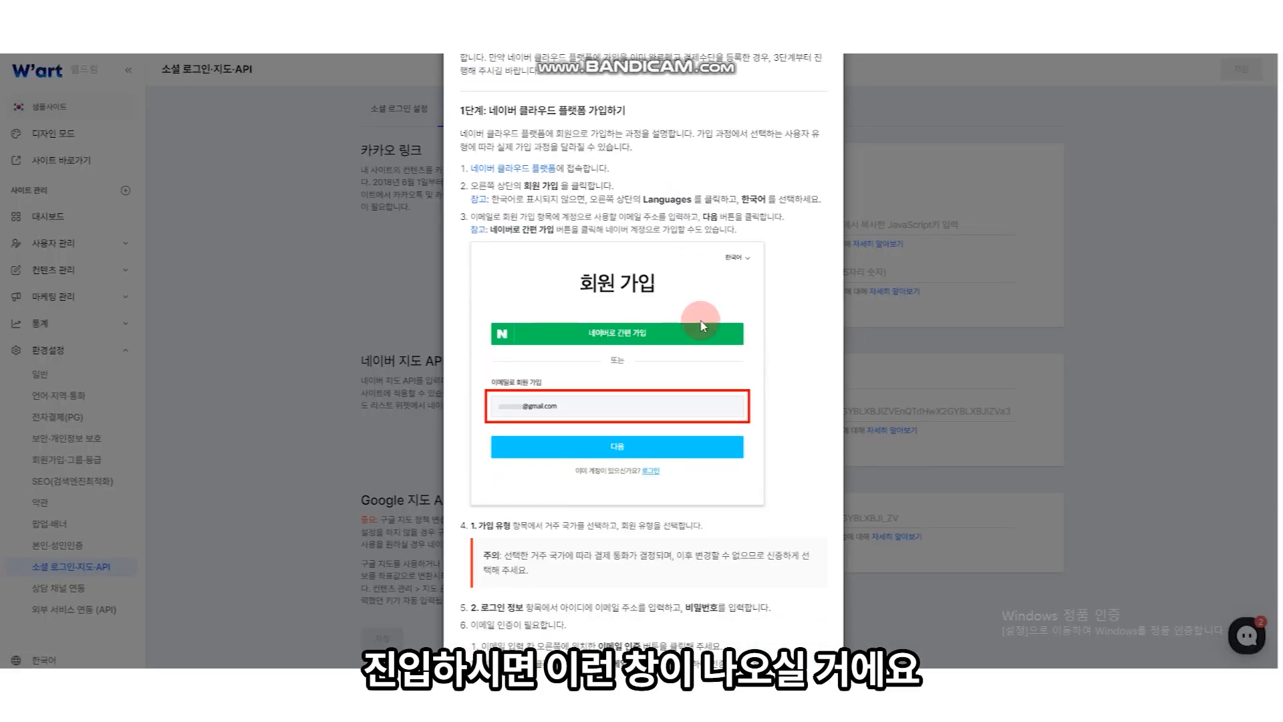
scroll(708, 327, down, 12)
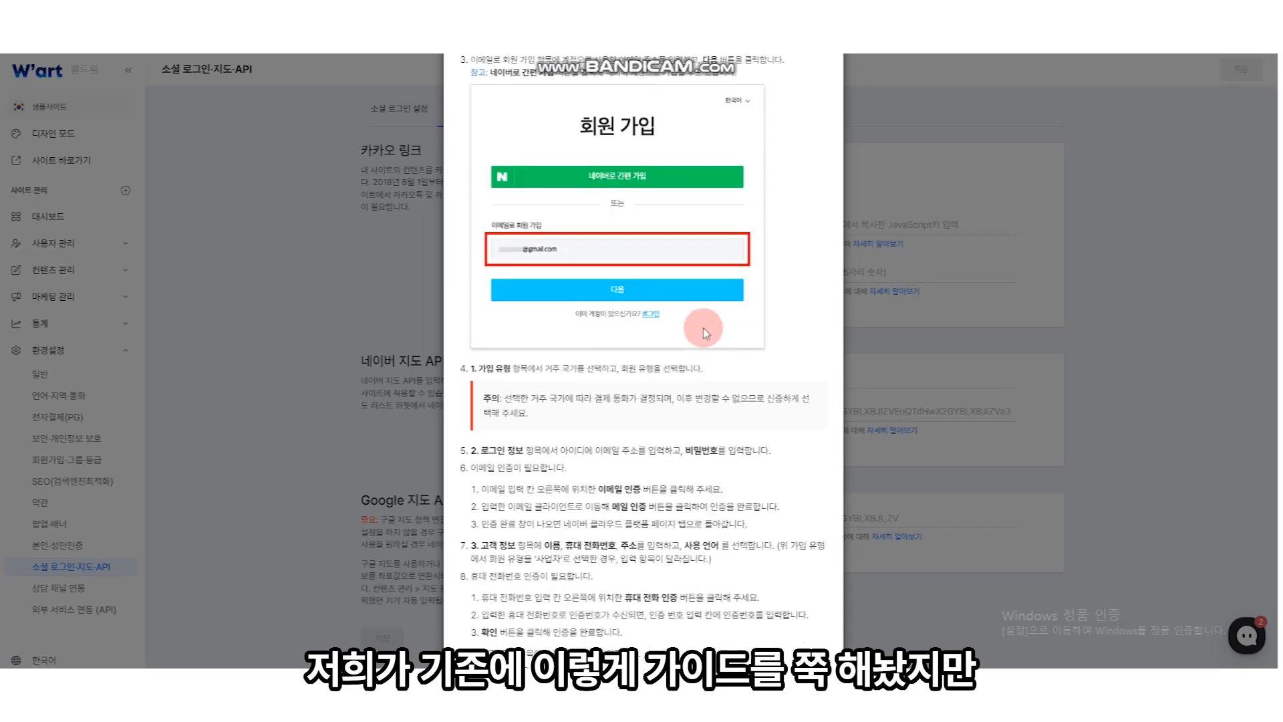
scroll(701, 329, down, 6)
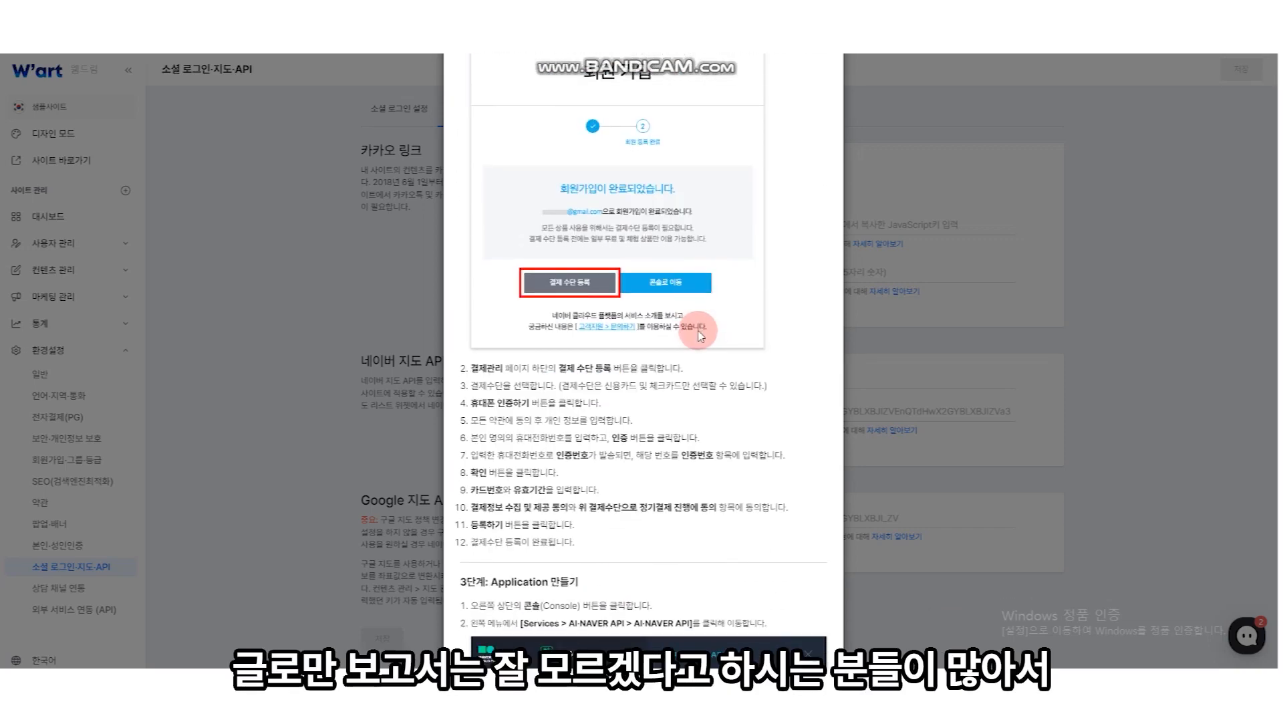
scroll(696, 334, down, 14)
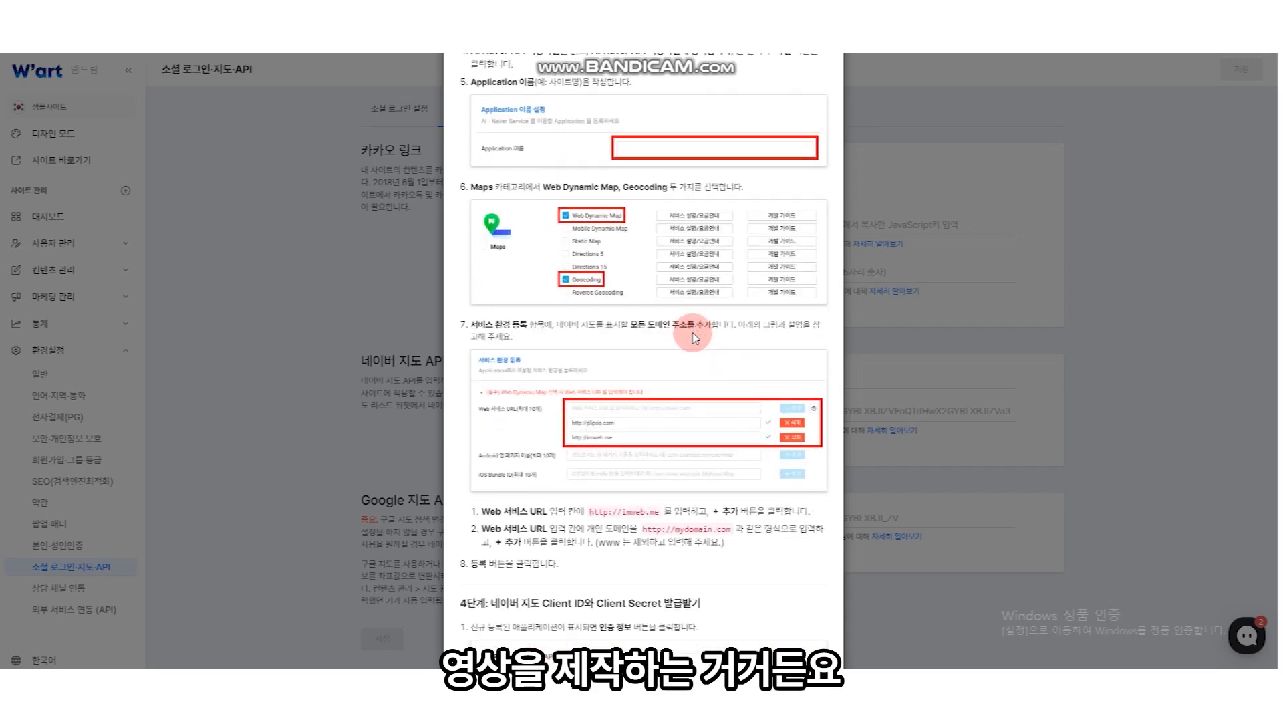
scroll(688, 340, up, 15)
scroll(678, 346, up, 10)
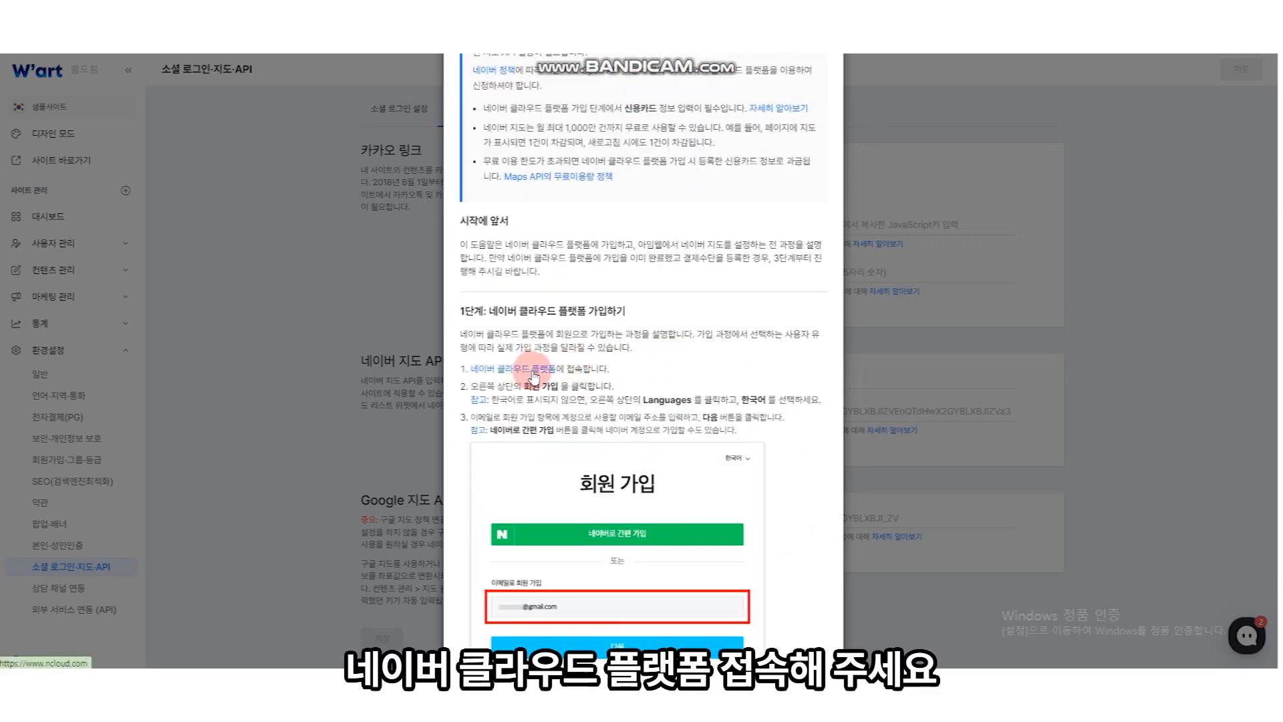
Open the Naver Cloud Platform site from the guide's signup step and look at its account links.
click(534, 371)
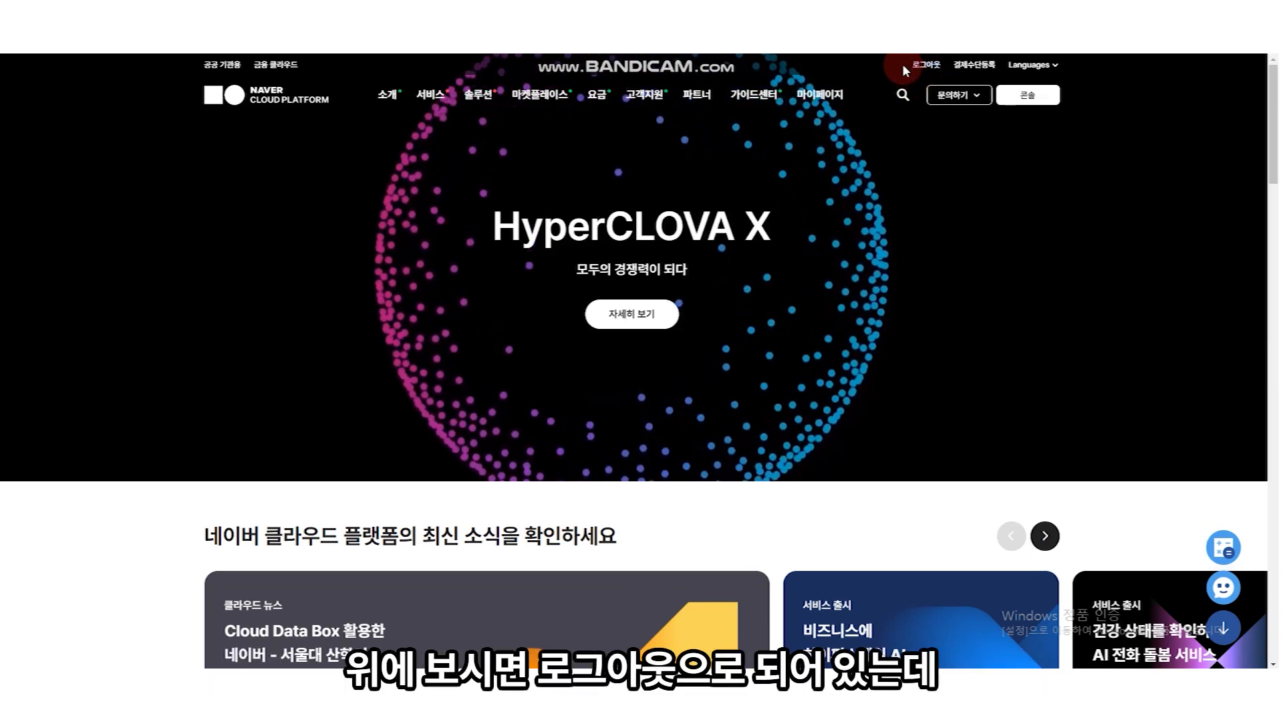
drag(901, 60, 1073, 73)
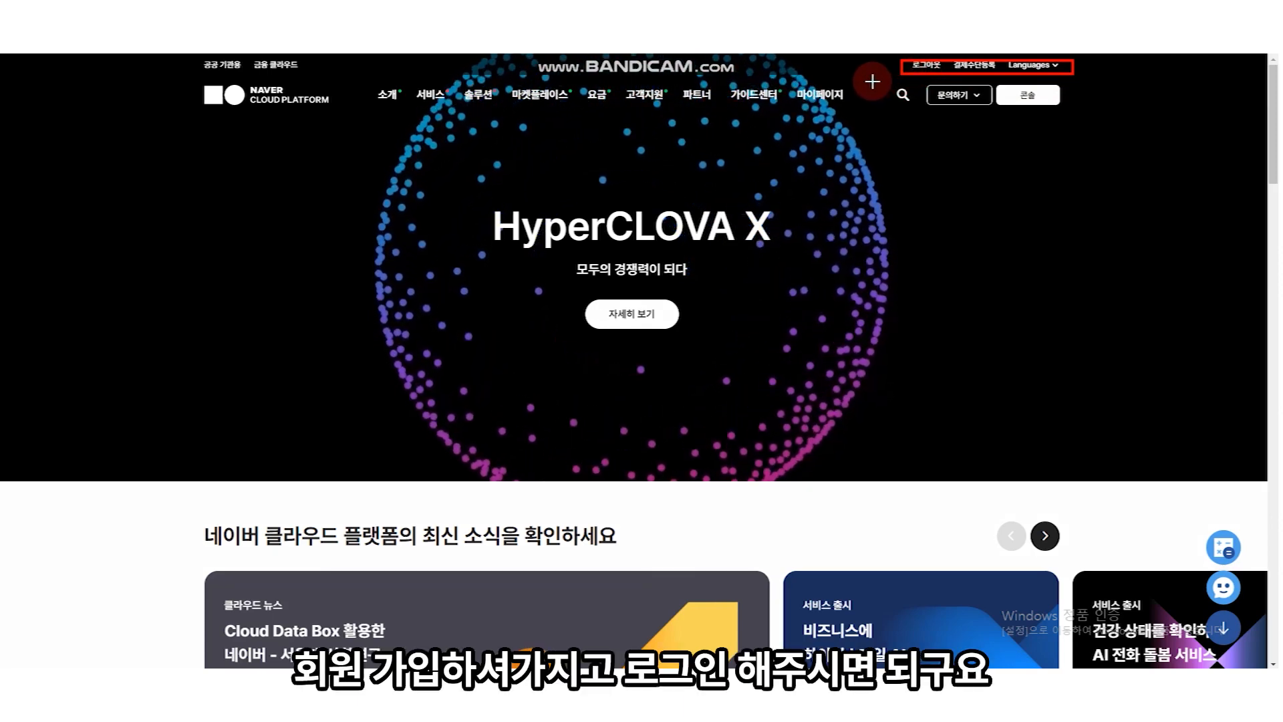
key(Escape)
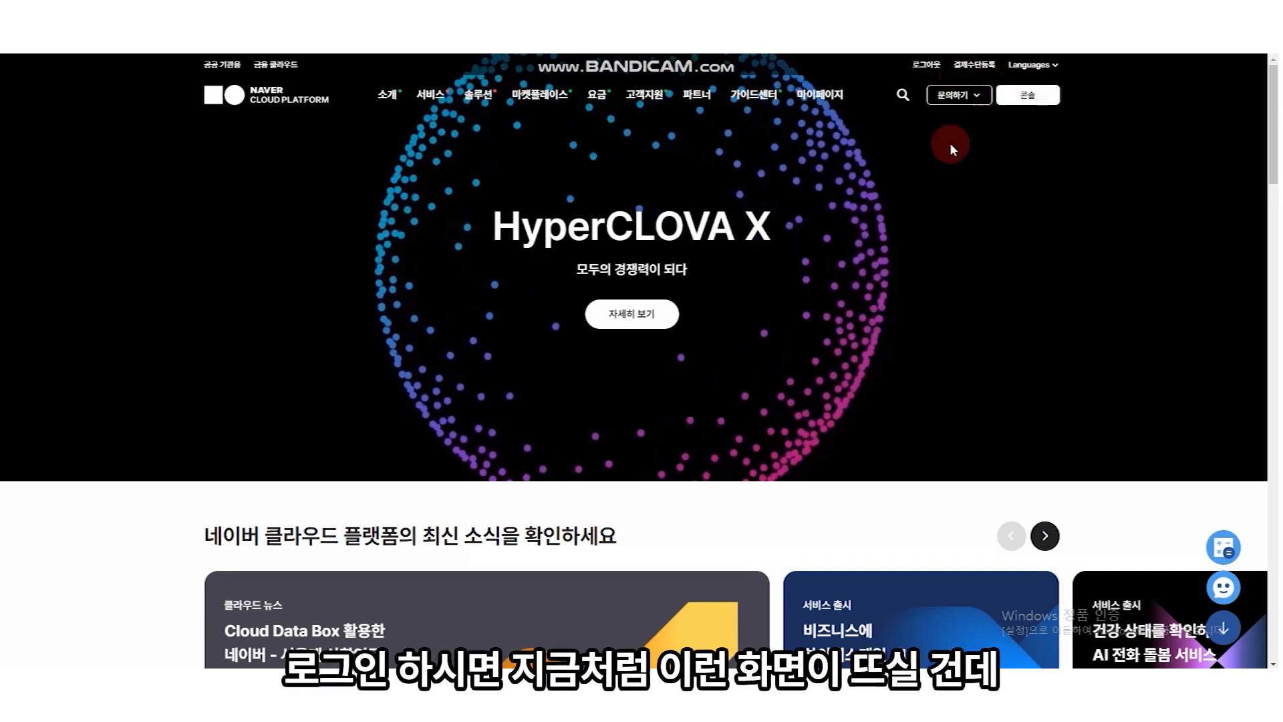
Start payment method registration and choose the individual member type (개인 회원) for the account.
click(976, 65)
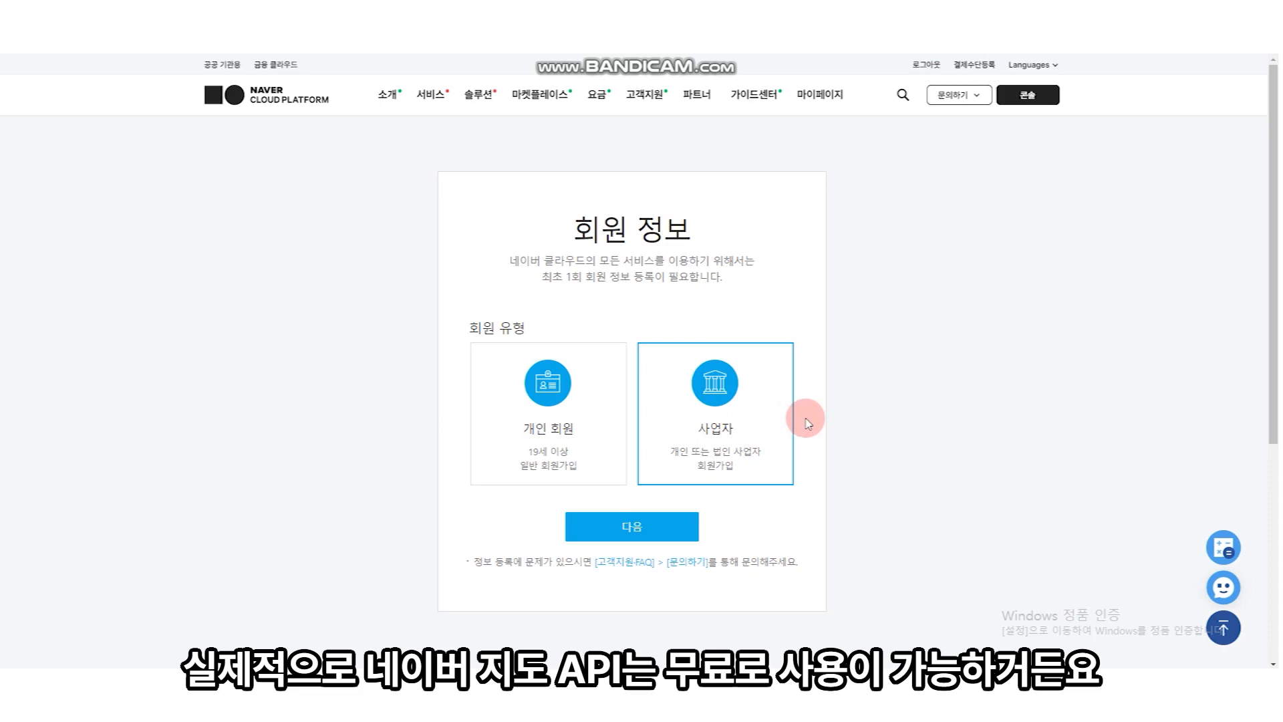
click(526, 374)
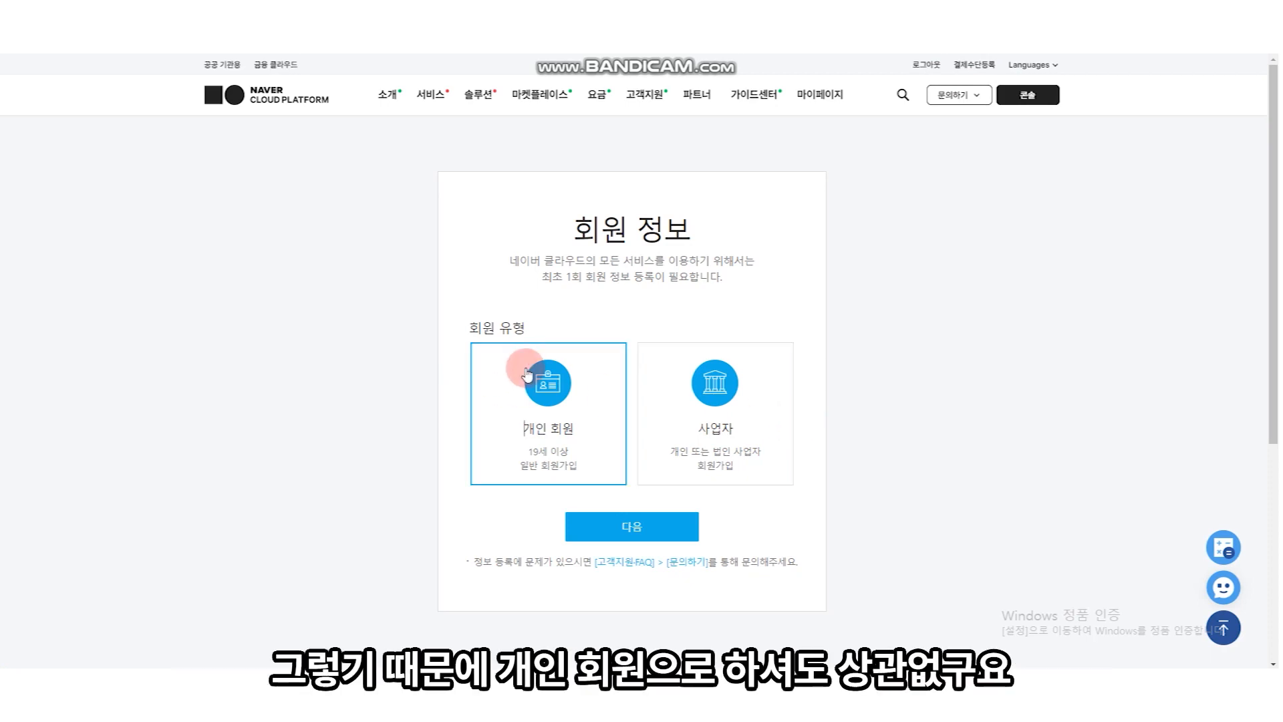
click(692, 373)
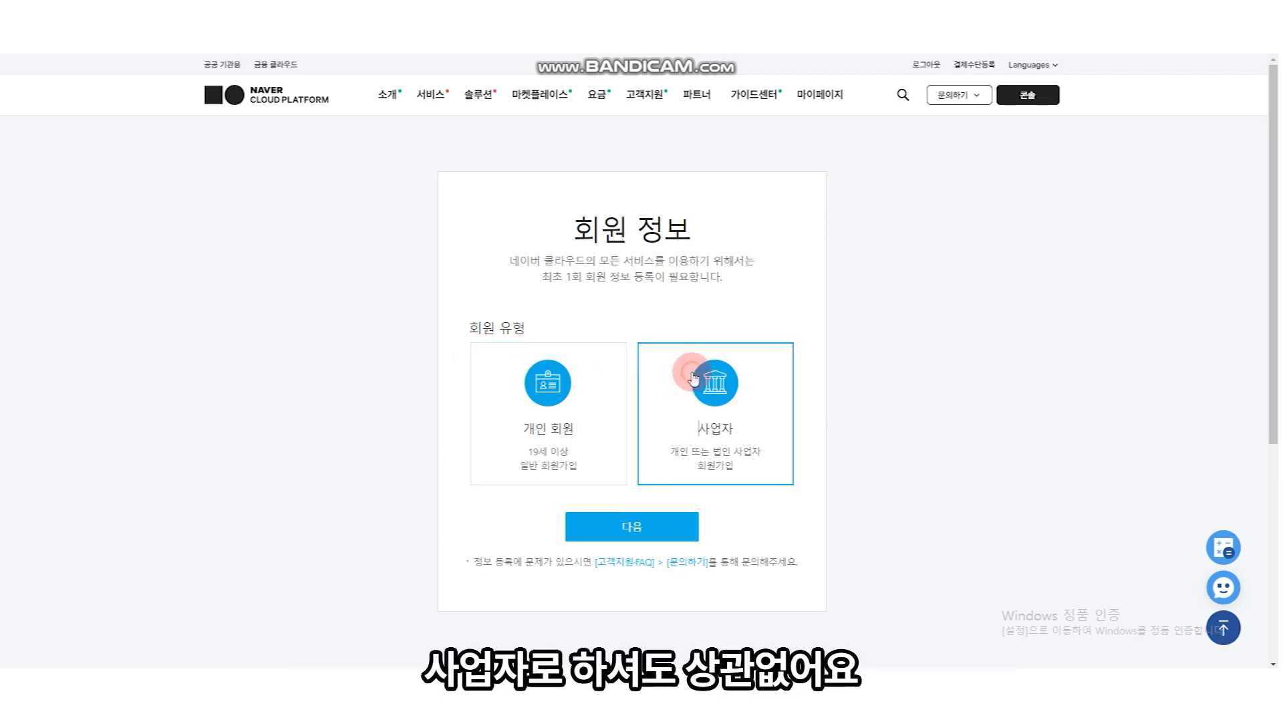
click(603, 373)
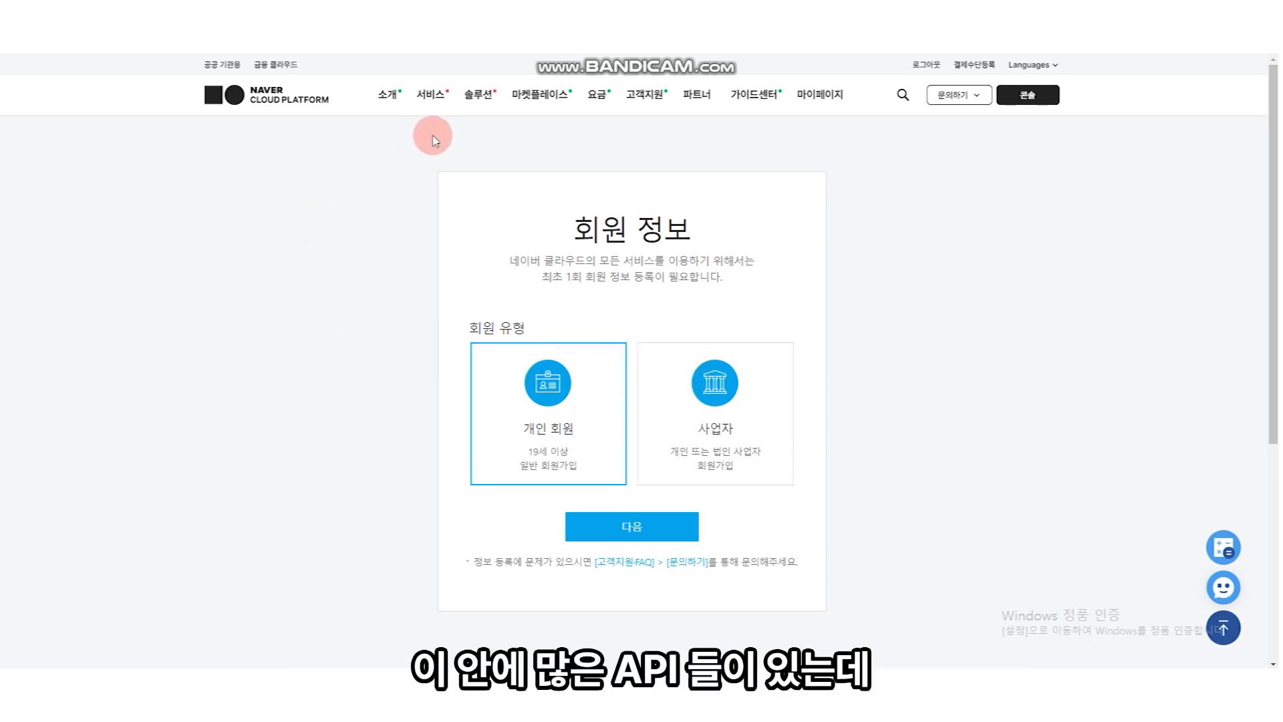
Review the setup guide's note on the free monthly usage allowance for Naver Maps.
mouse_move(388, 99)
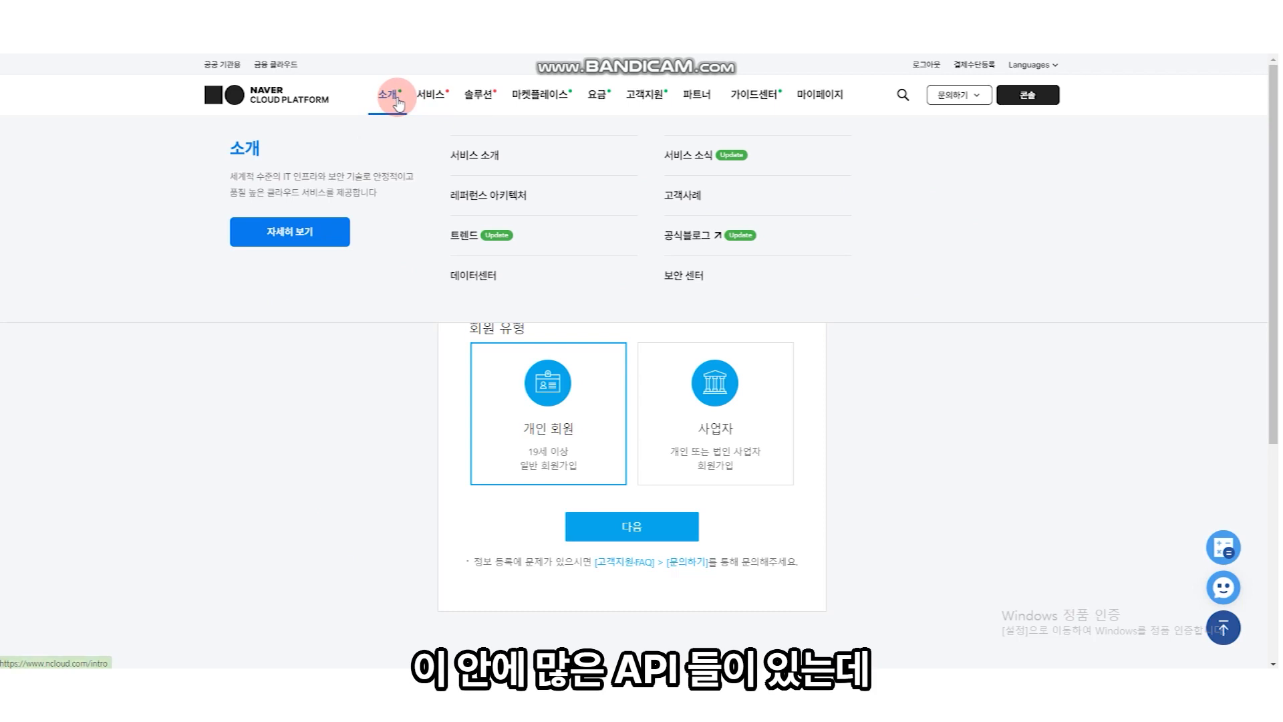
mouse_move(445, 98)
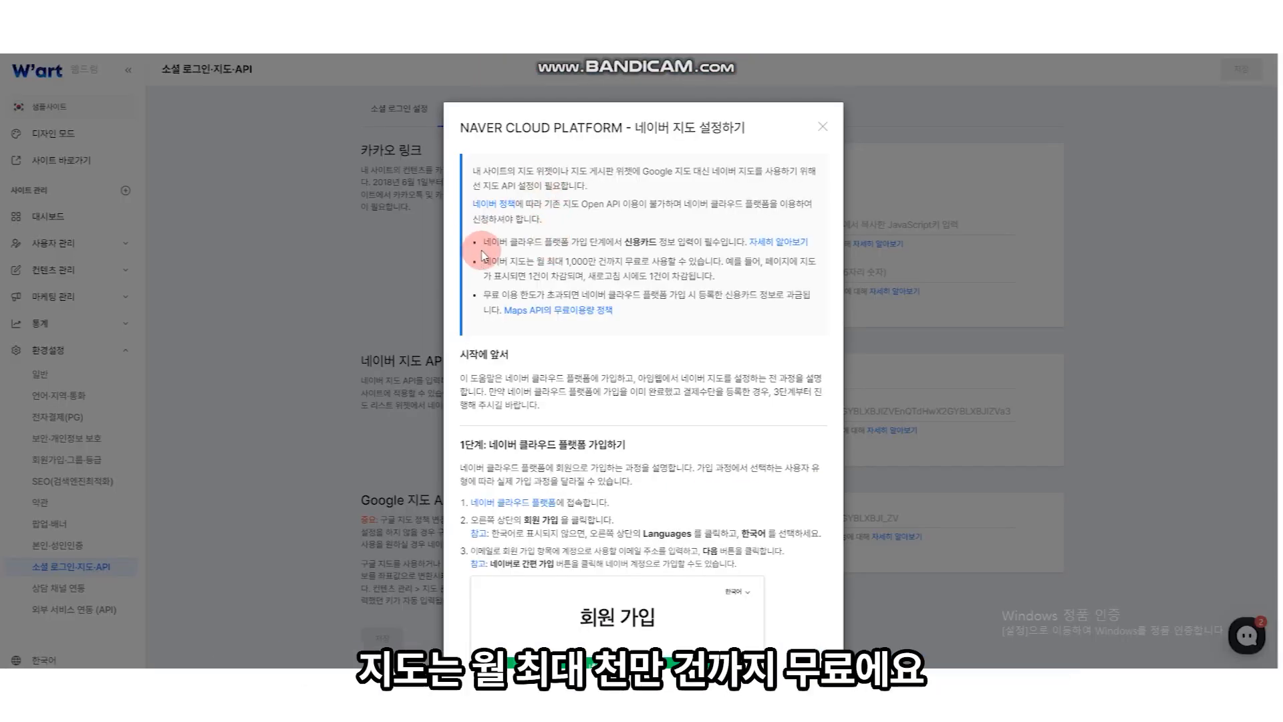
drag(463, 253, 826, 284)
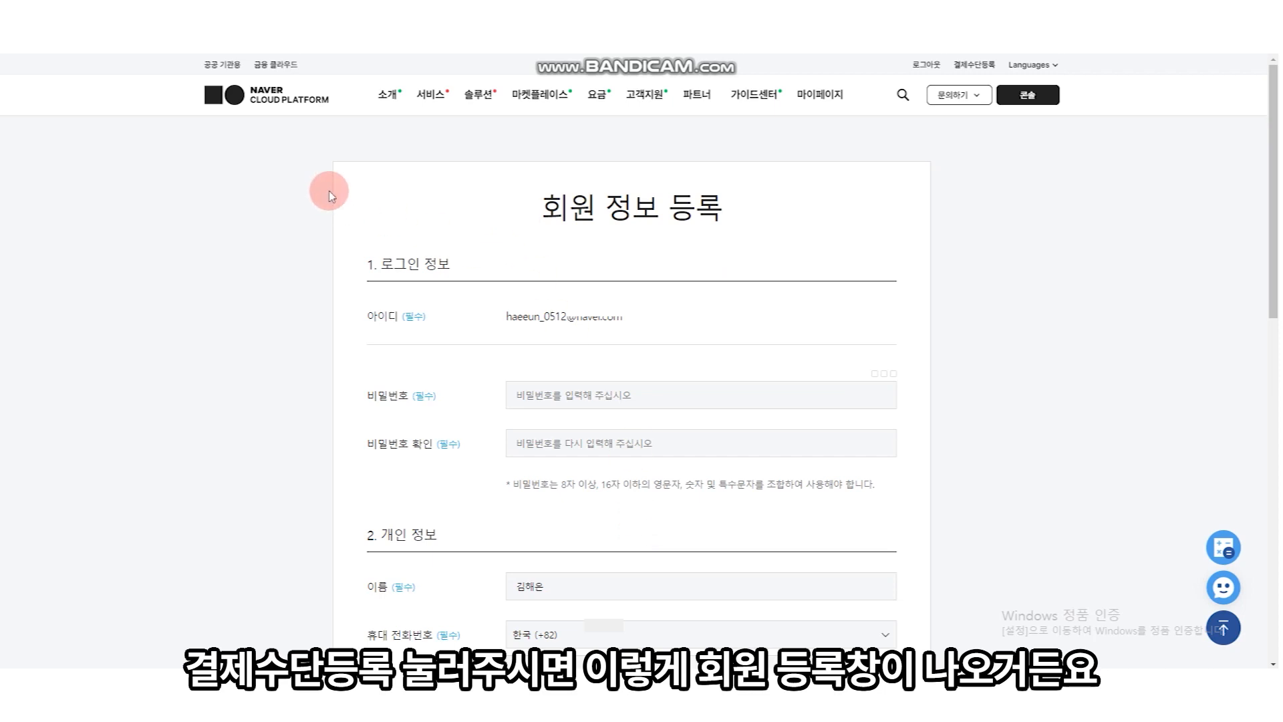
Go through the member information form and open the payment method registration window from the payment management page.
click(594, 385)
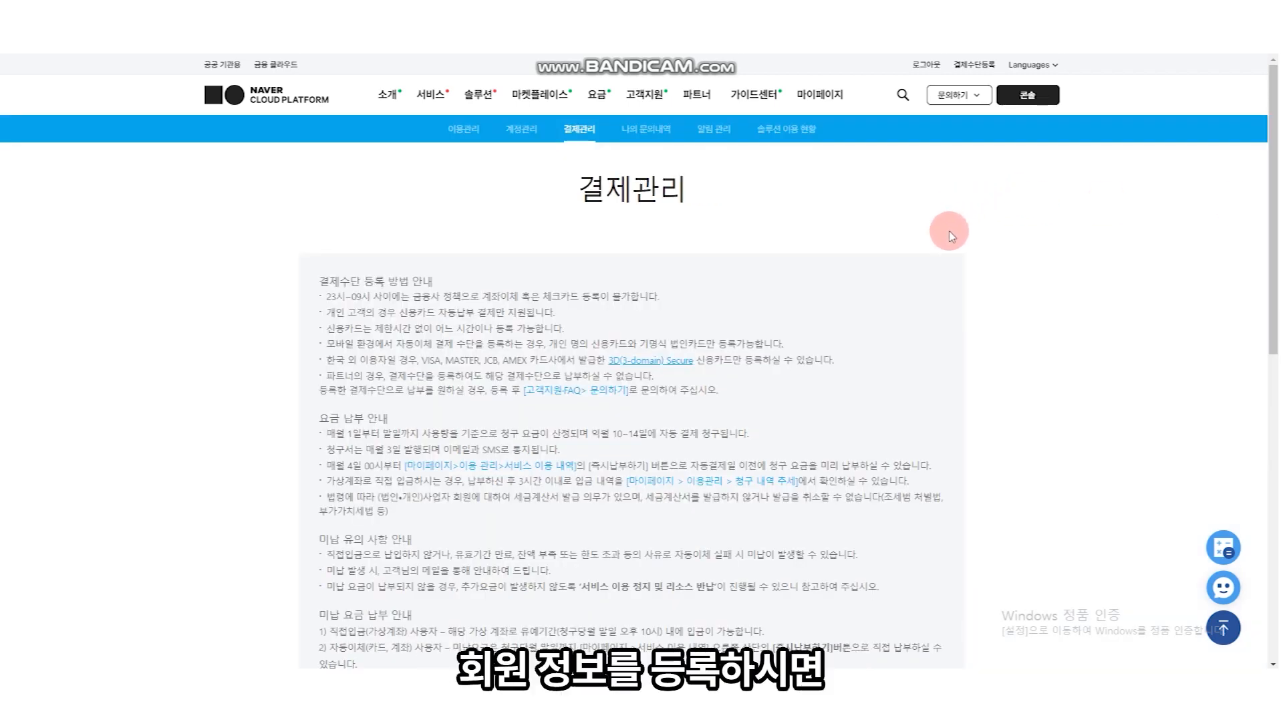
scroll(889, 377, down, 7)
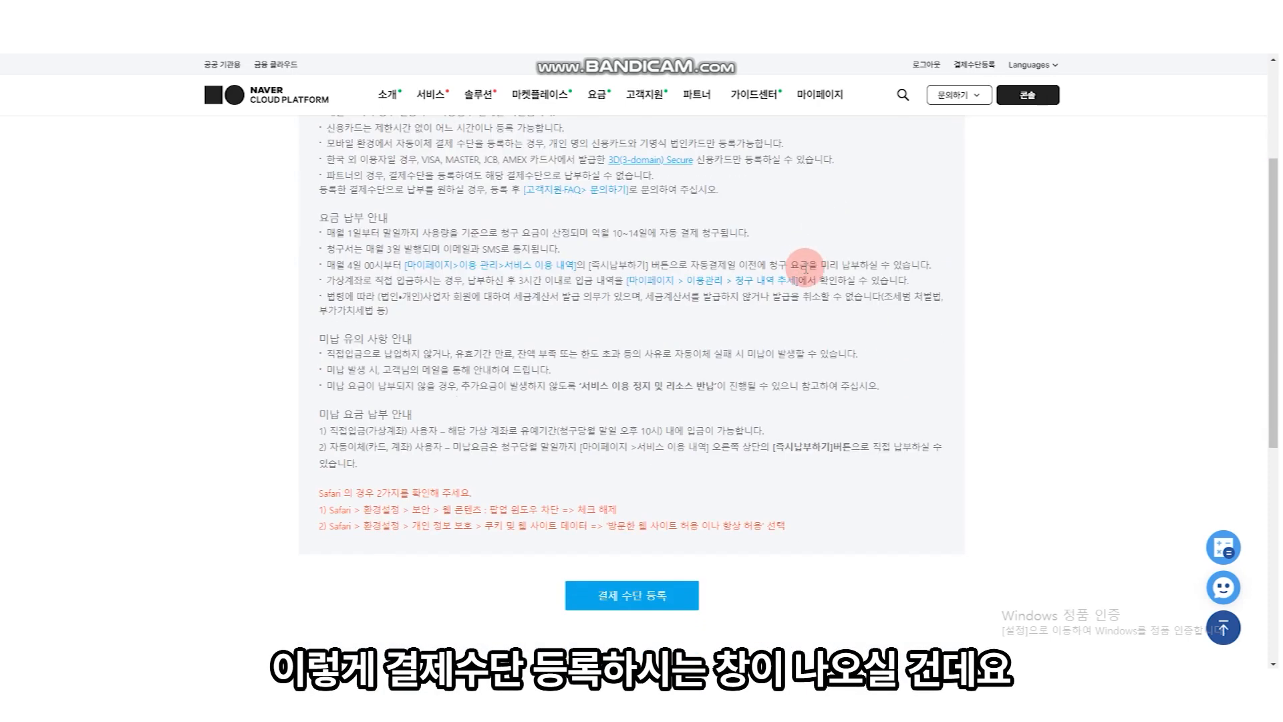
scroll(877, 383, up, 1)
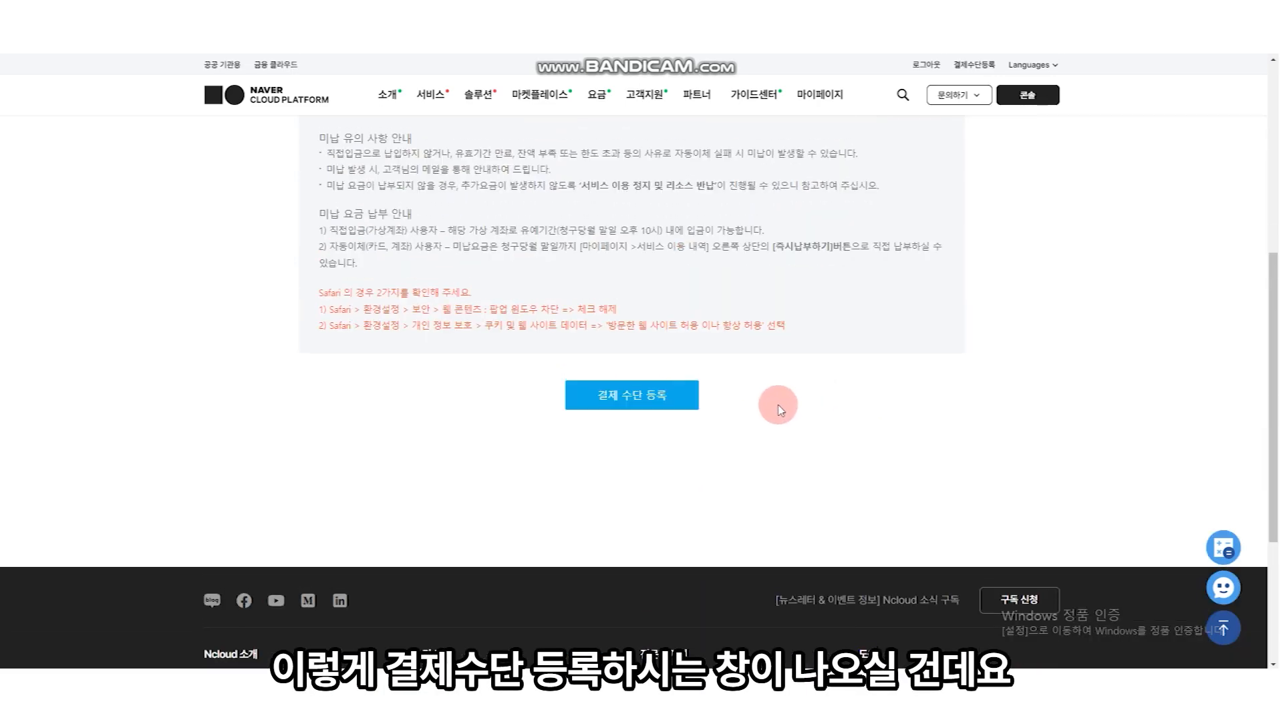
click(688, 399)
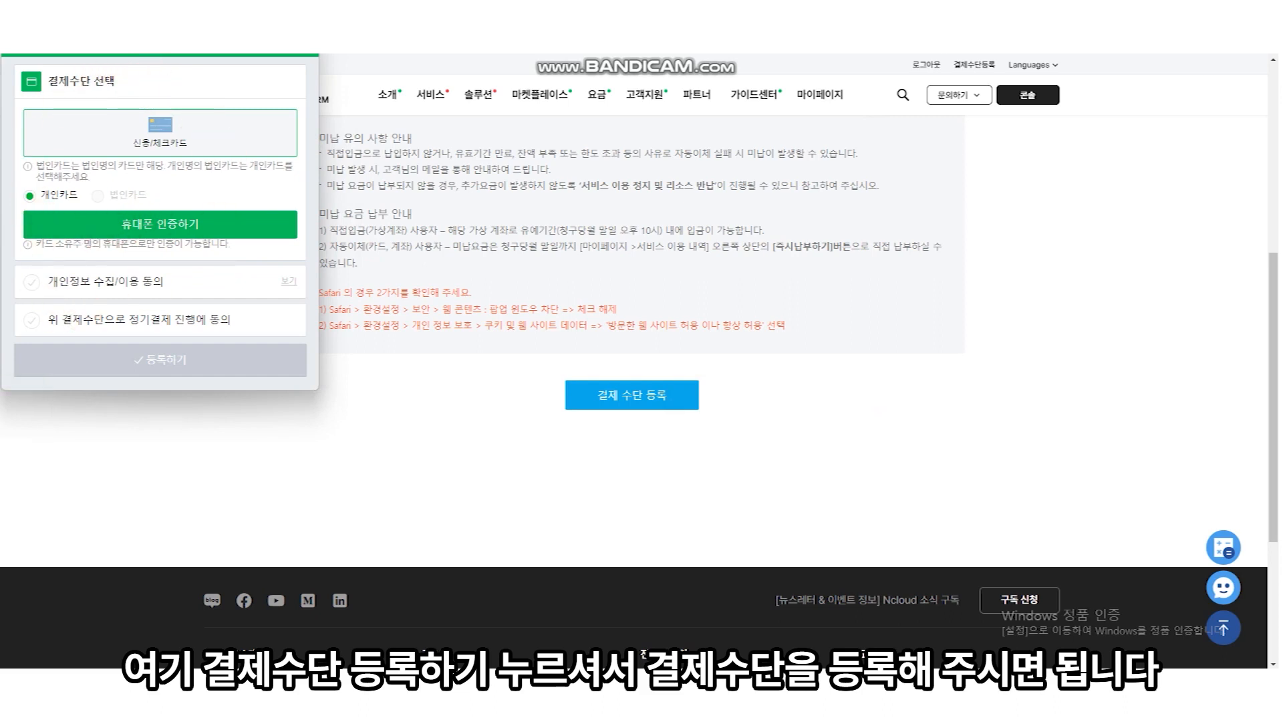
drag(314, 4, 383, 72)
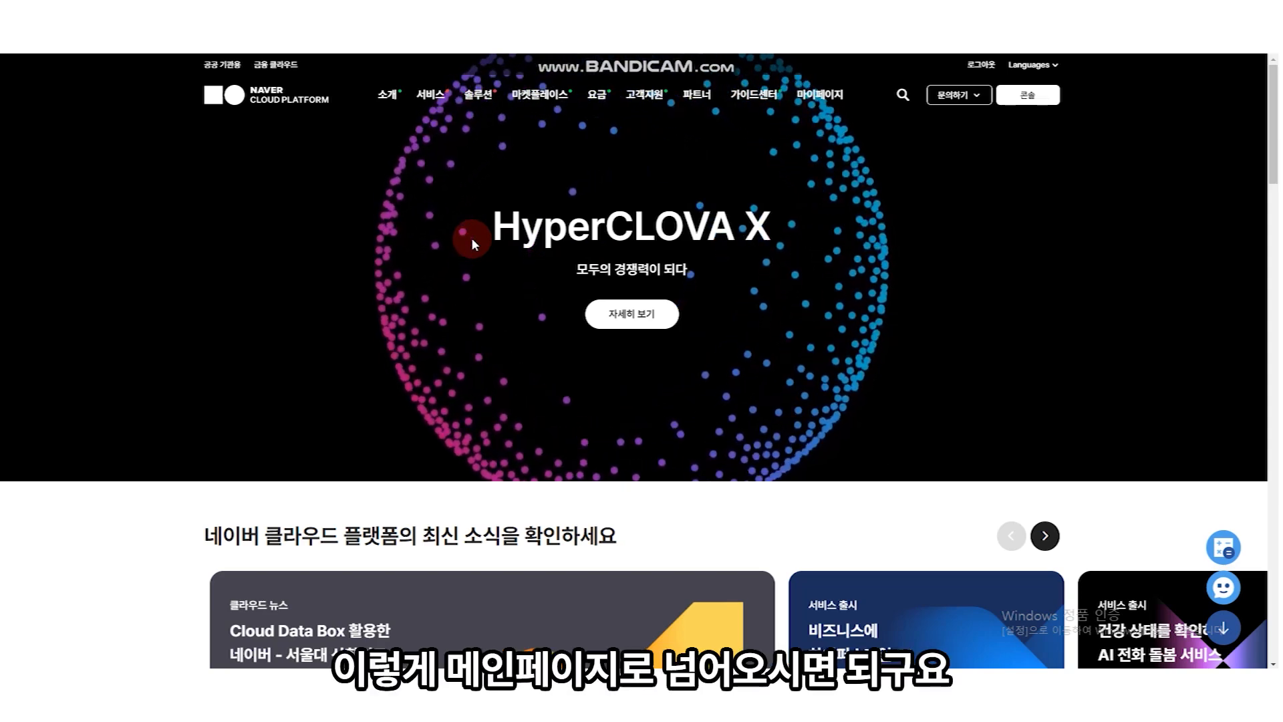
Open the Naver Cloud console and find the Maps entry in the AI·NAVER API service category.
click(1027, 95)
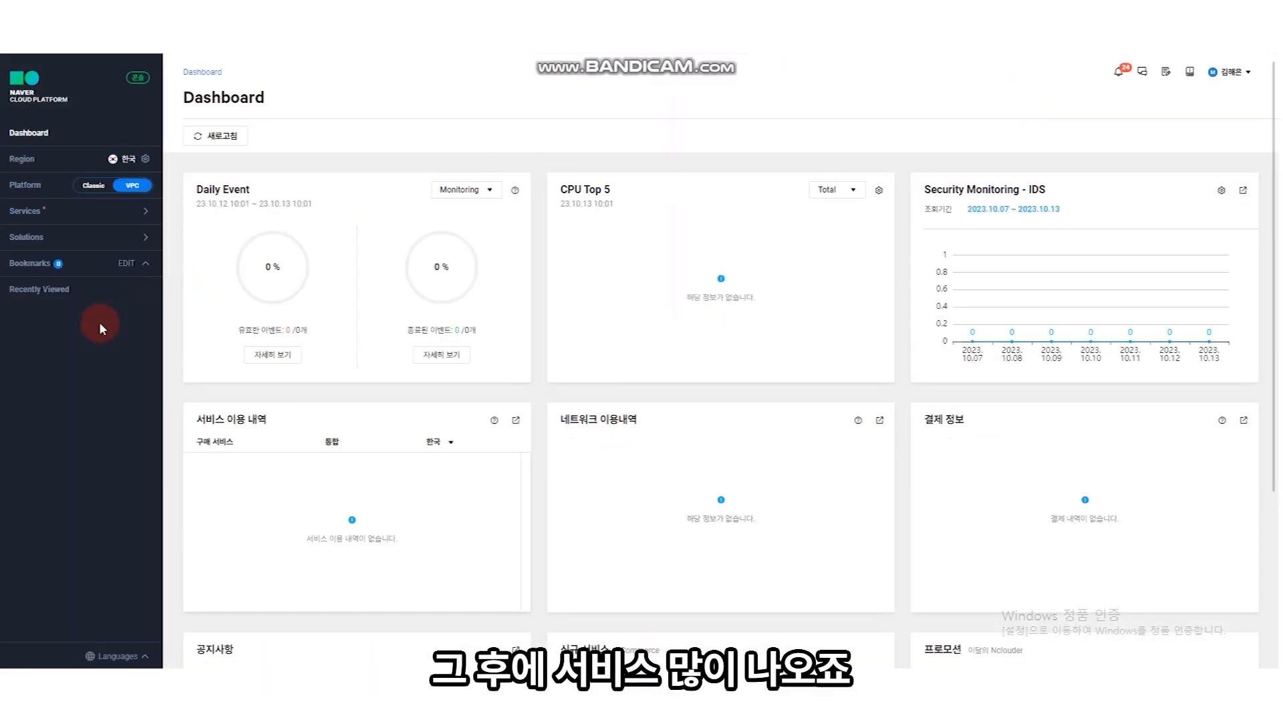
click(113, 213)
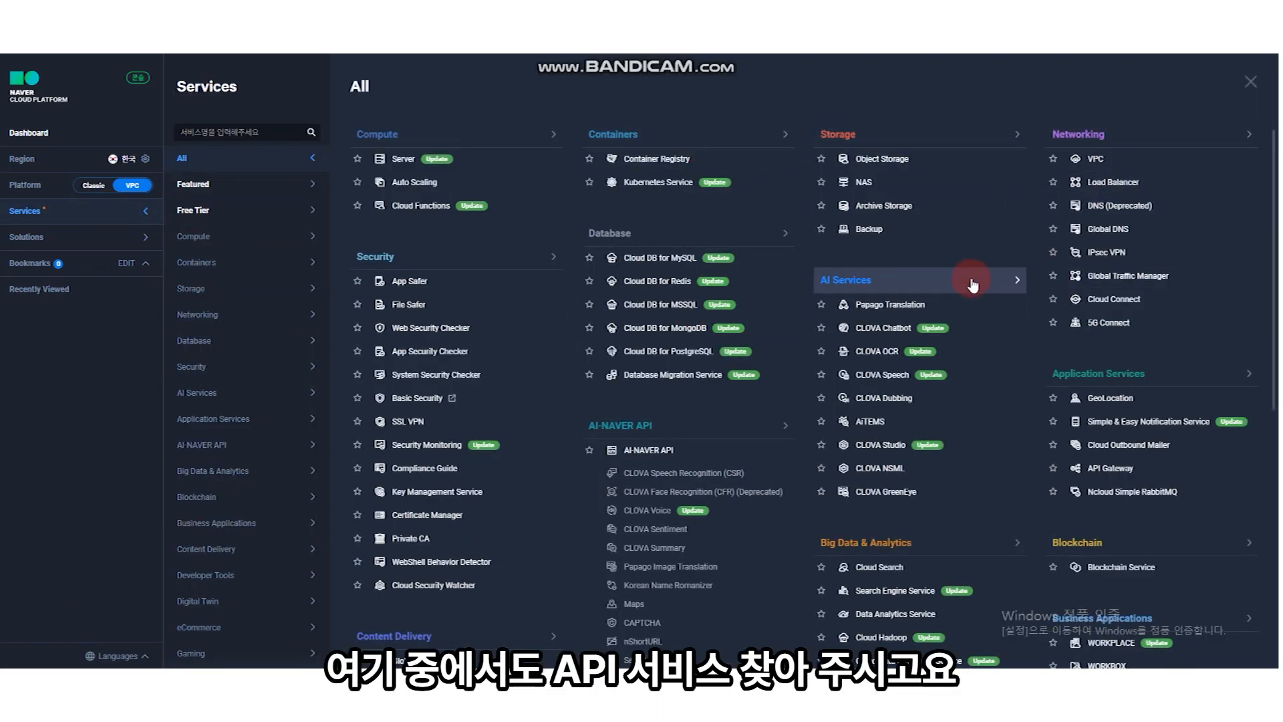
scroll(649, 433, down, 2)
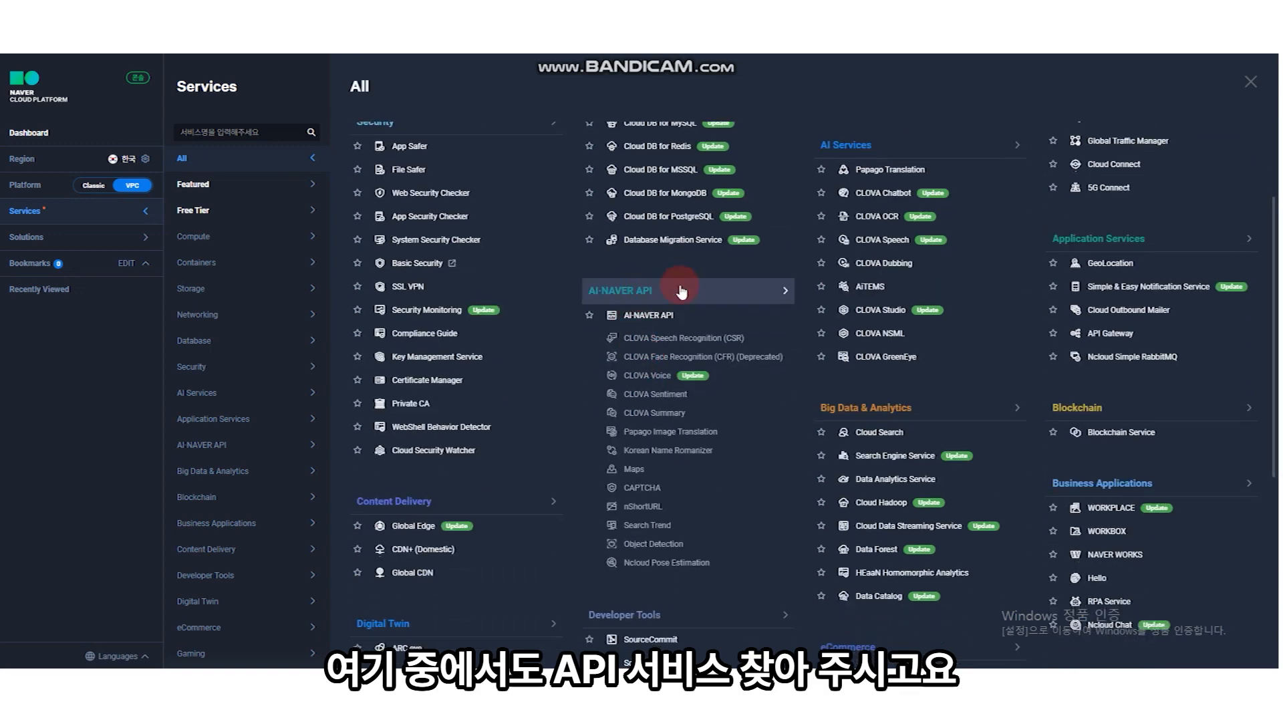
click(777, 292)
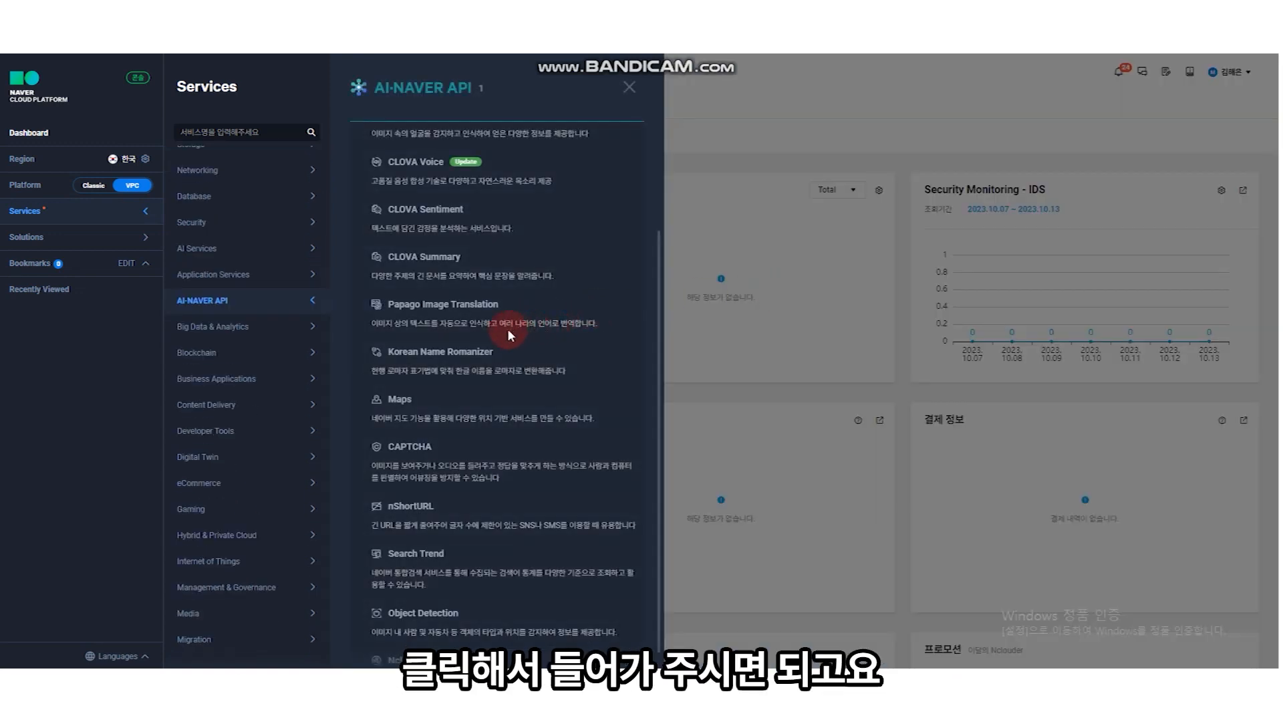
scroll(415, 354, down, 1)
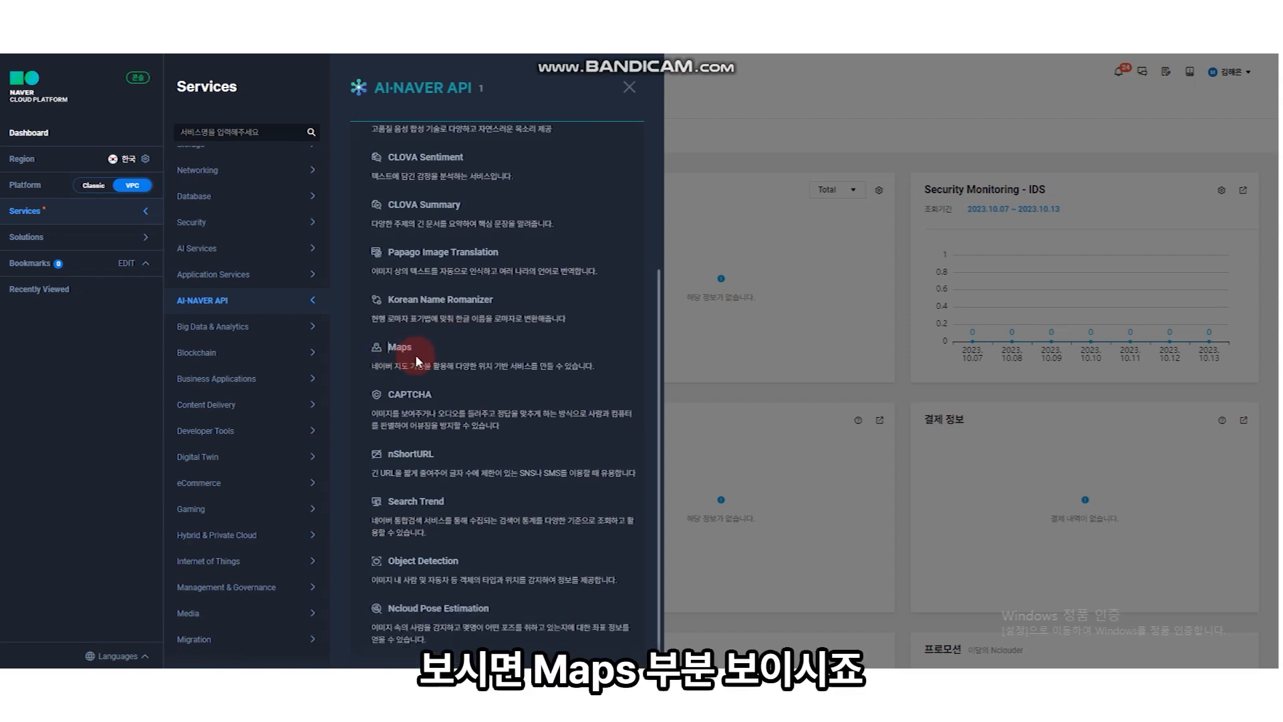
drag(398, 346, 471, 351)
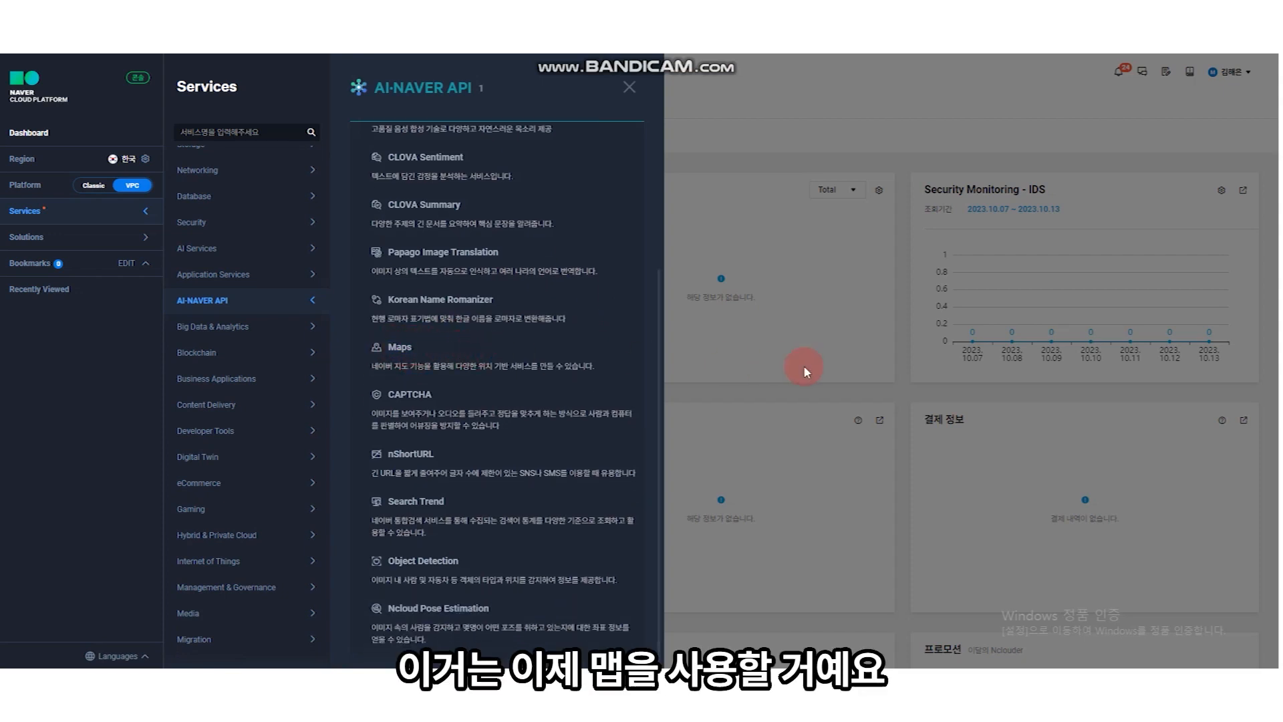
click(840, 330)
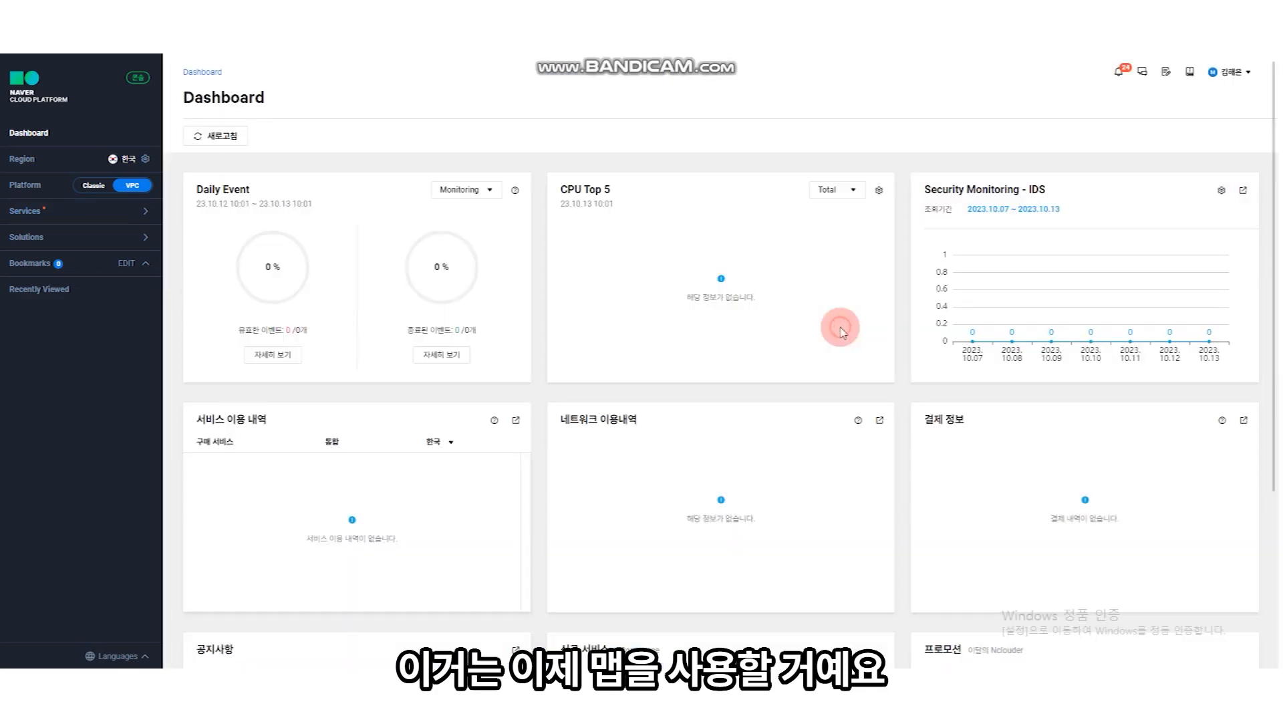
Open the AI·NAVER API service from the service list and acknowledge the Maps API pricing notice.
click(100, 212)
click(633, 452)
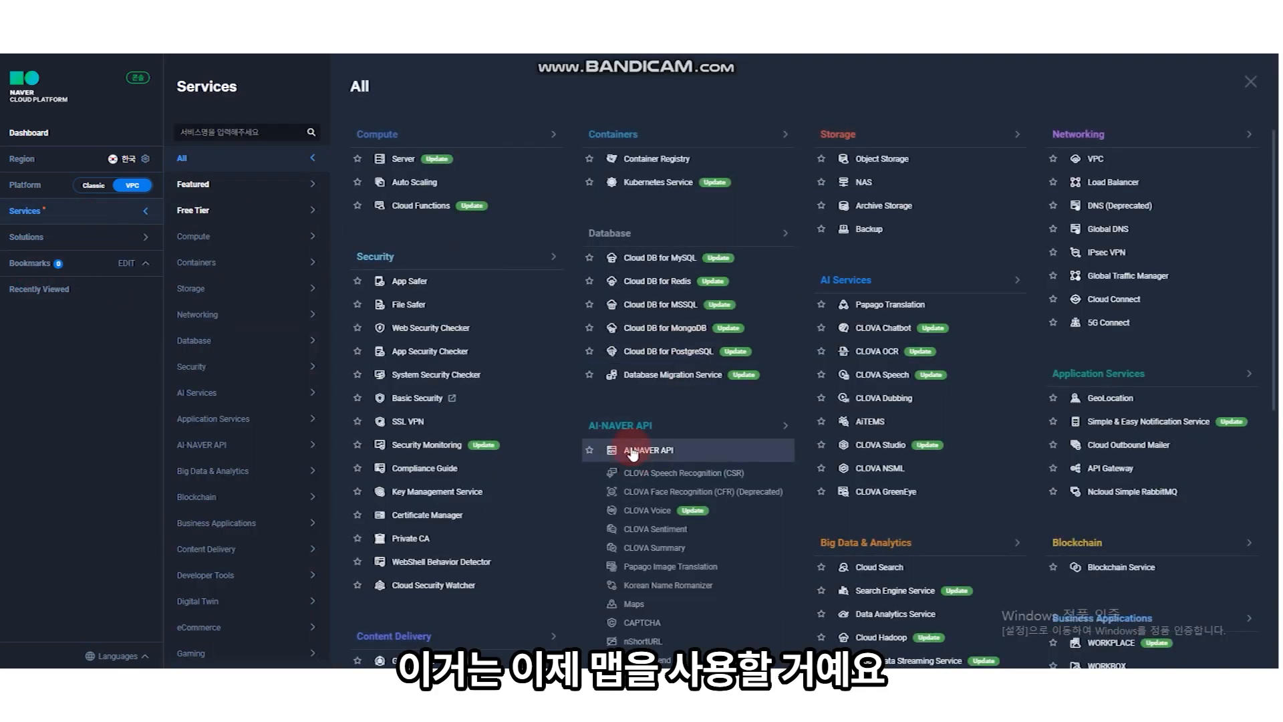
click(670, 461)
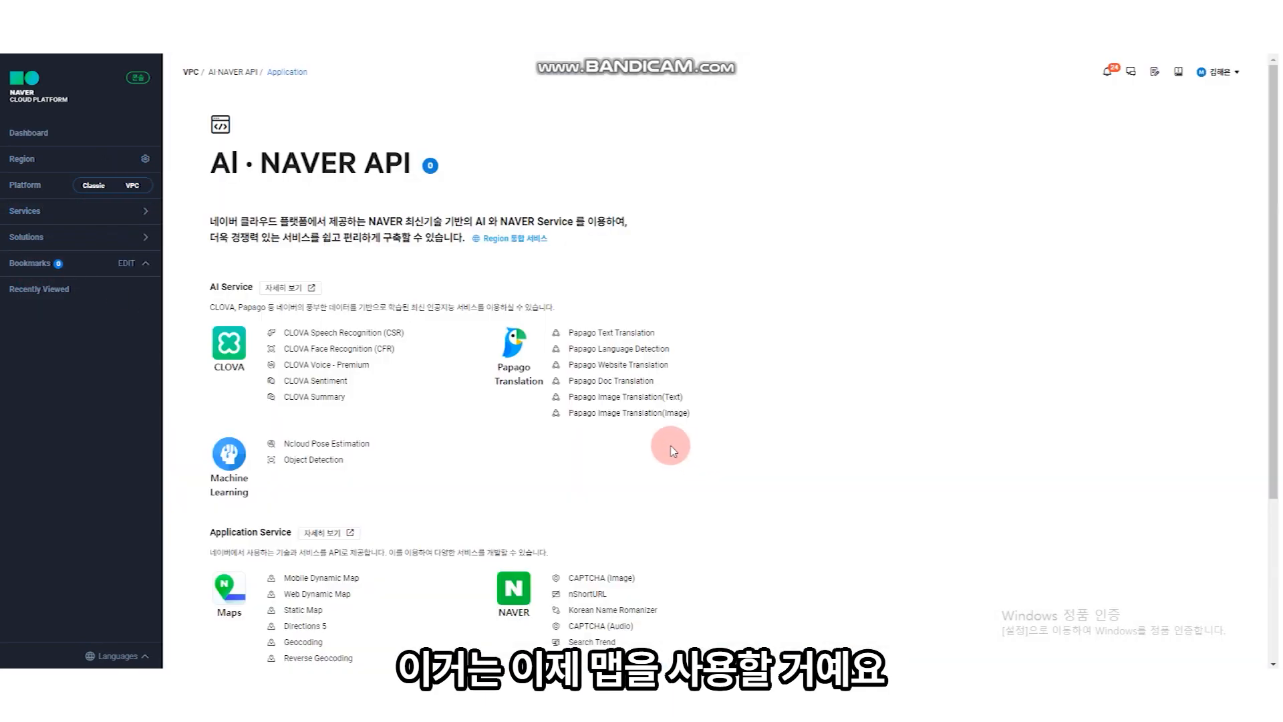
click(779, 438)
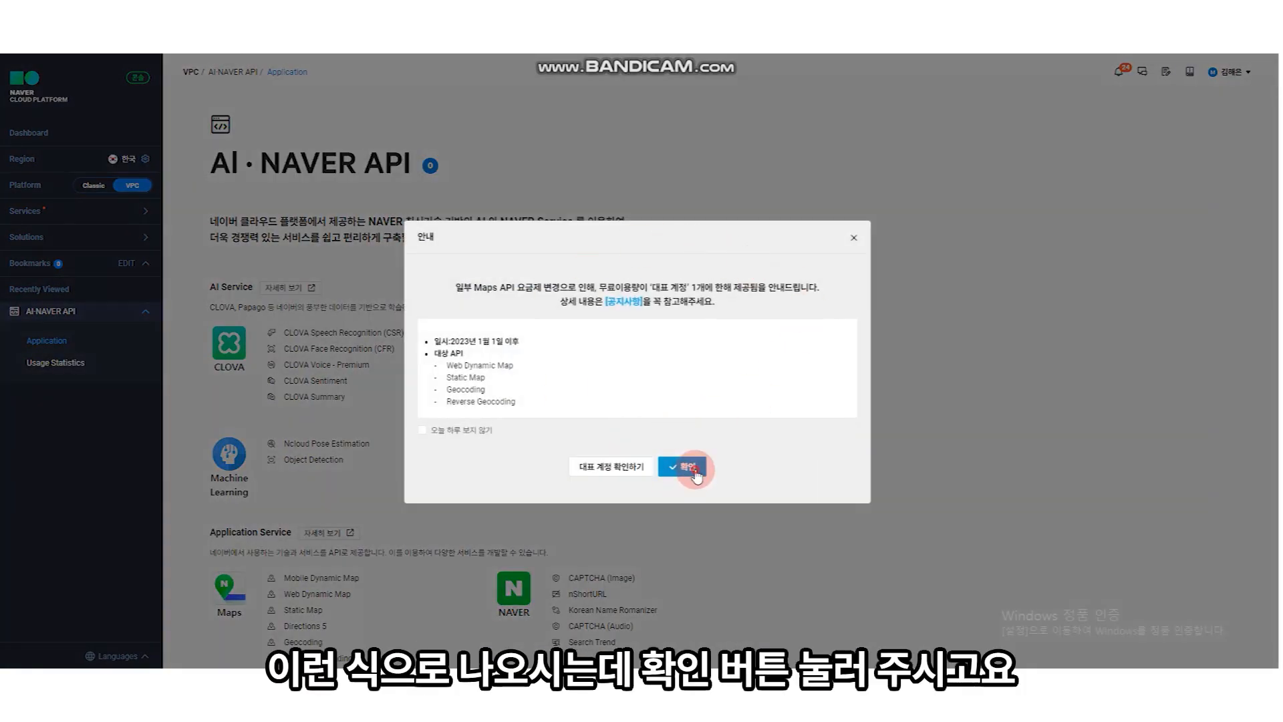
click(688, 467)
Start registering a new AI·NAVER API application and agree to the AI·Naver API terms of use.
scroll(688, 467, down, 3)
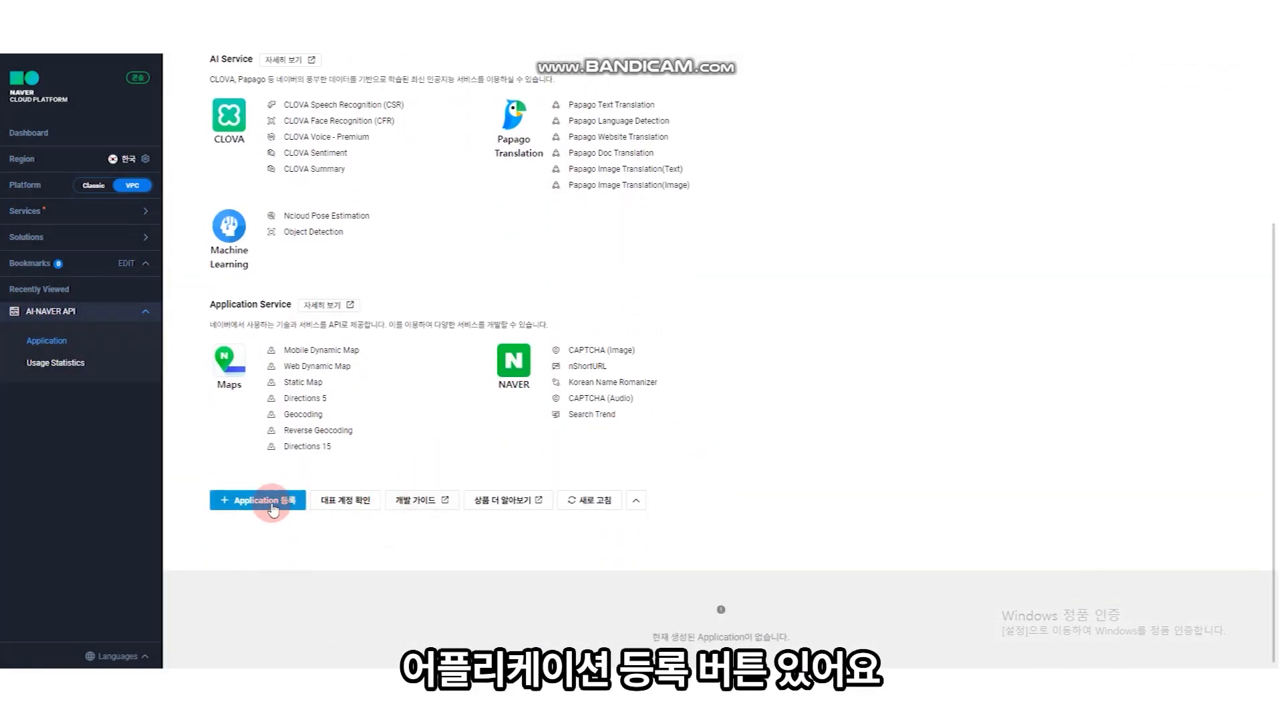
click(274, 502)
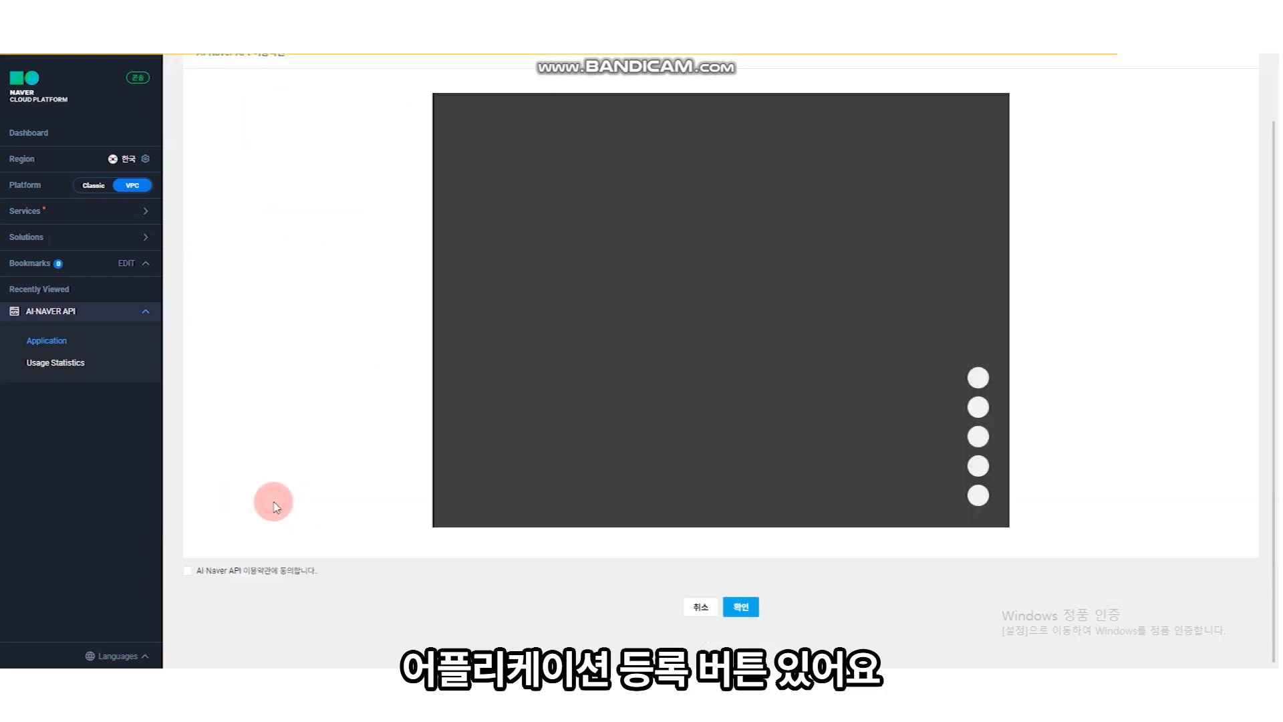
scroll(354, 509, up, 1)
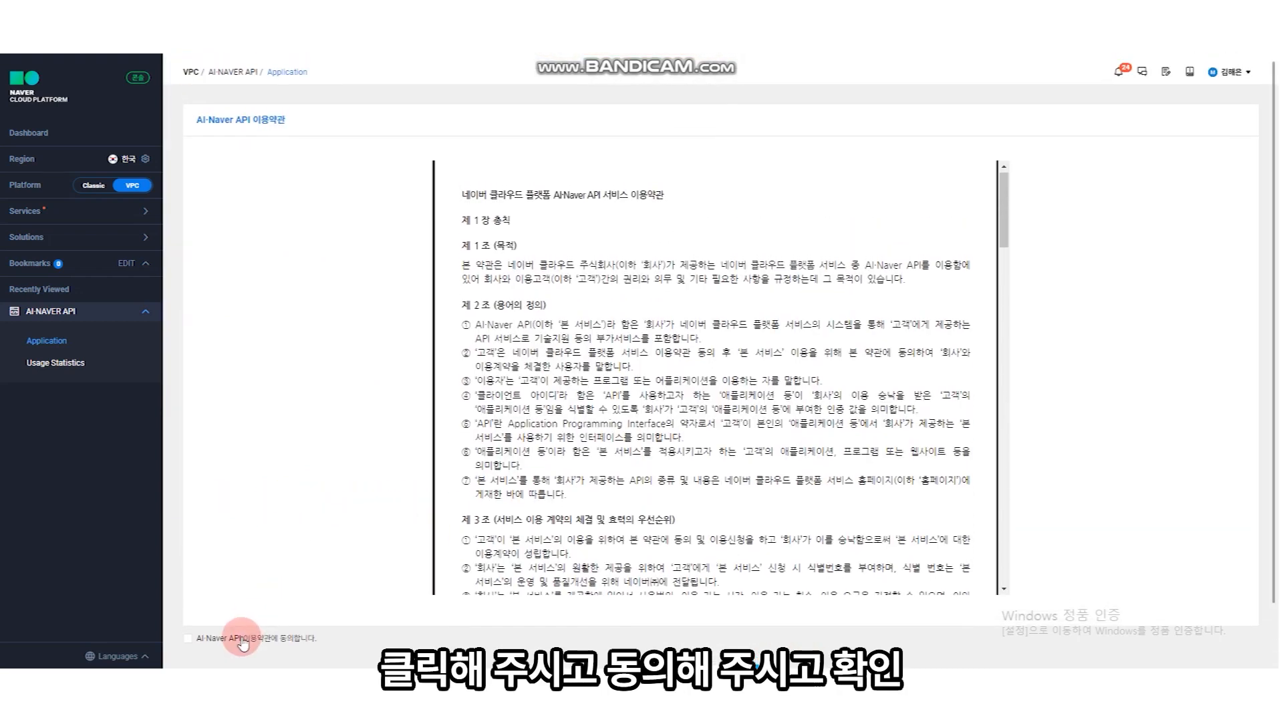
click(242, 562)
click(739, 605)
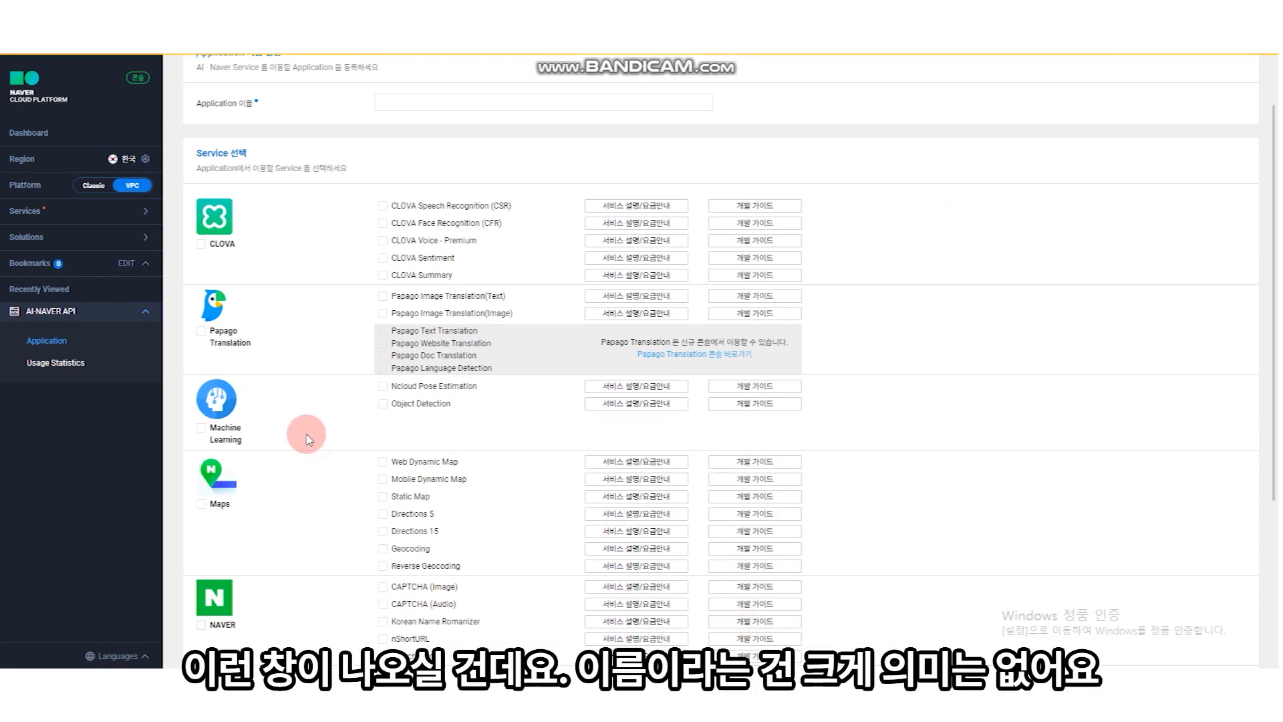
Name the application test.
scroll(303, 351, up, 1)
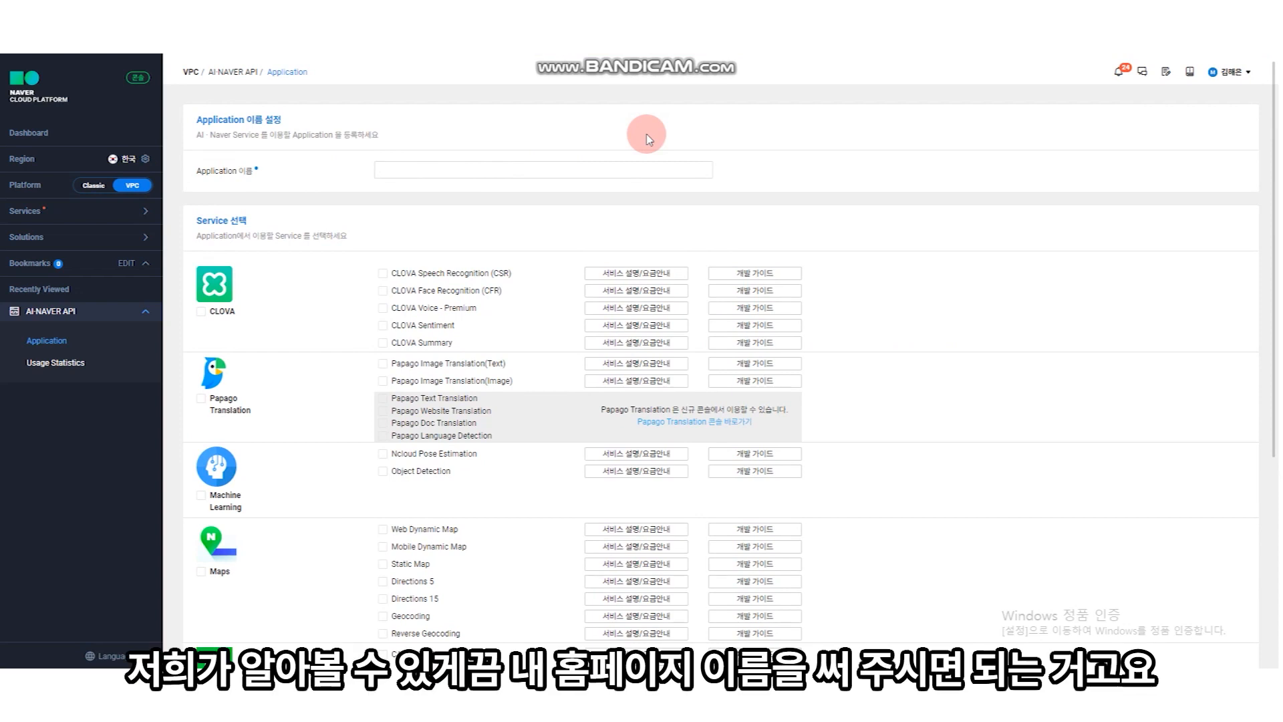
key(BackSpace)
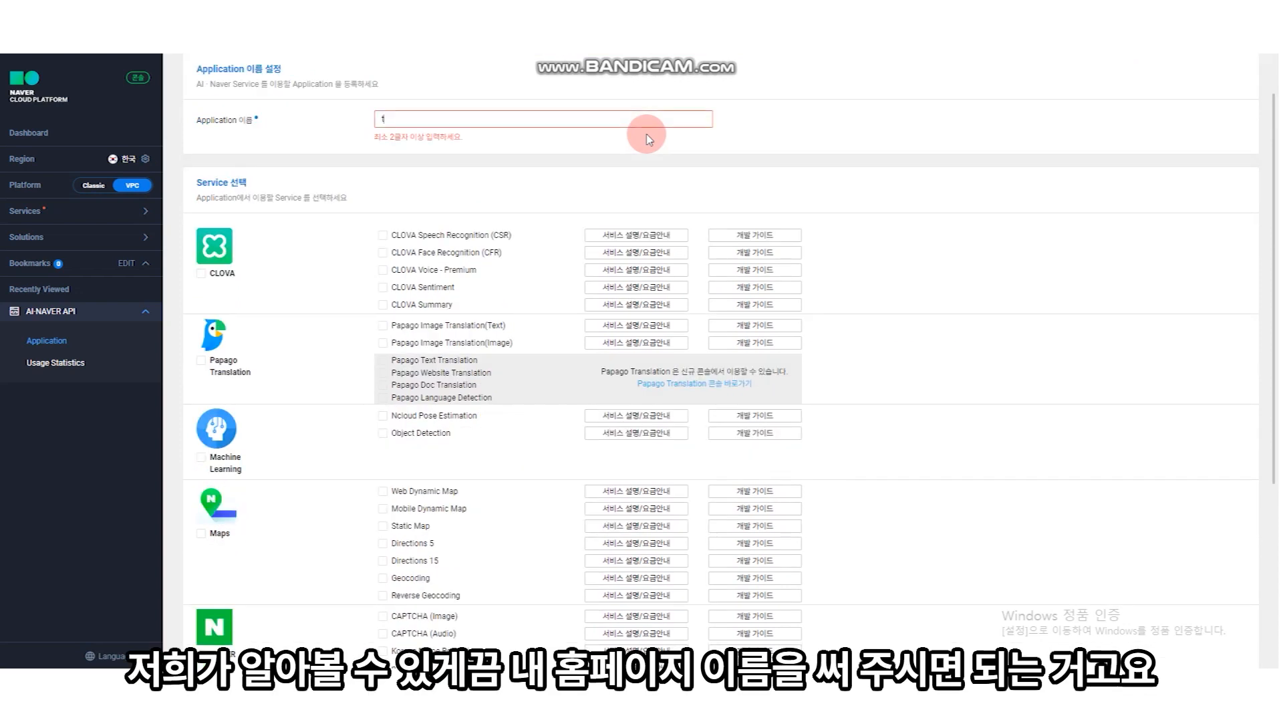
text(te)
key(BackSpace)
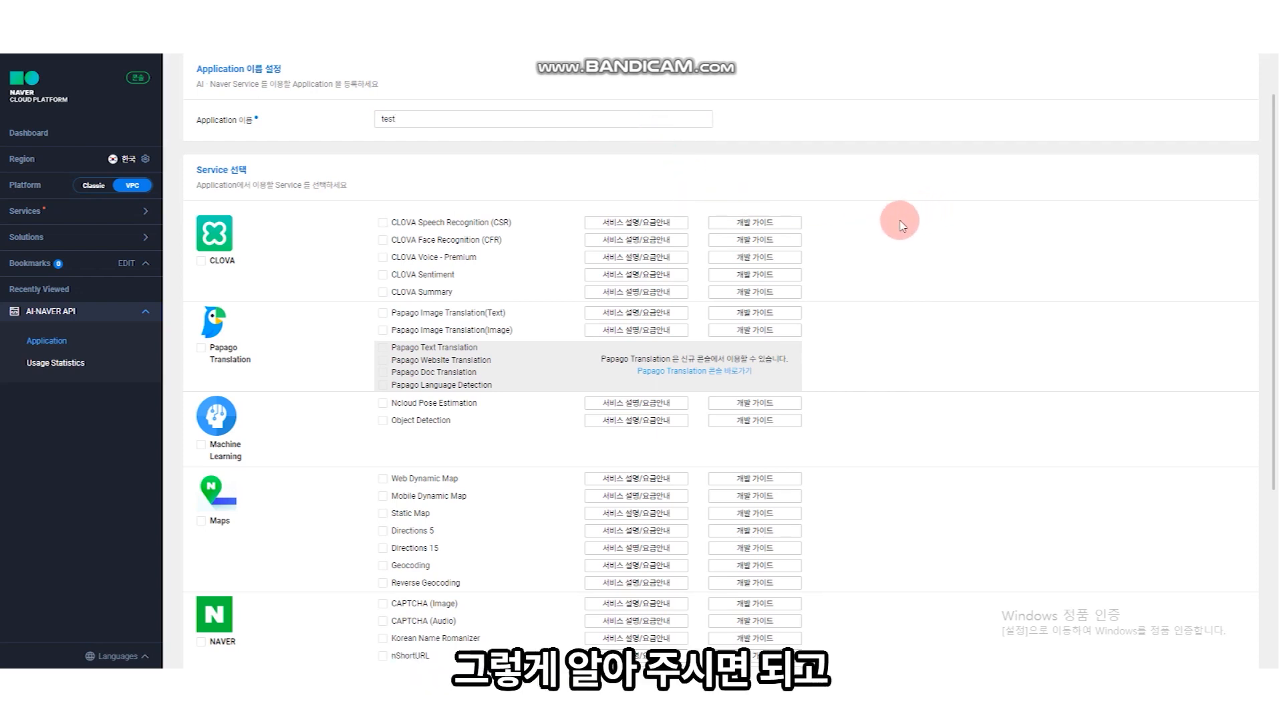
Select Web Dynamic Map and Geocoding among the Maps services for the application.
scroll(869, 241, down, 4)
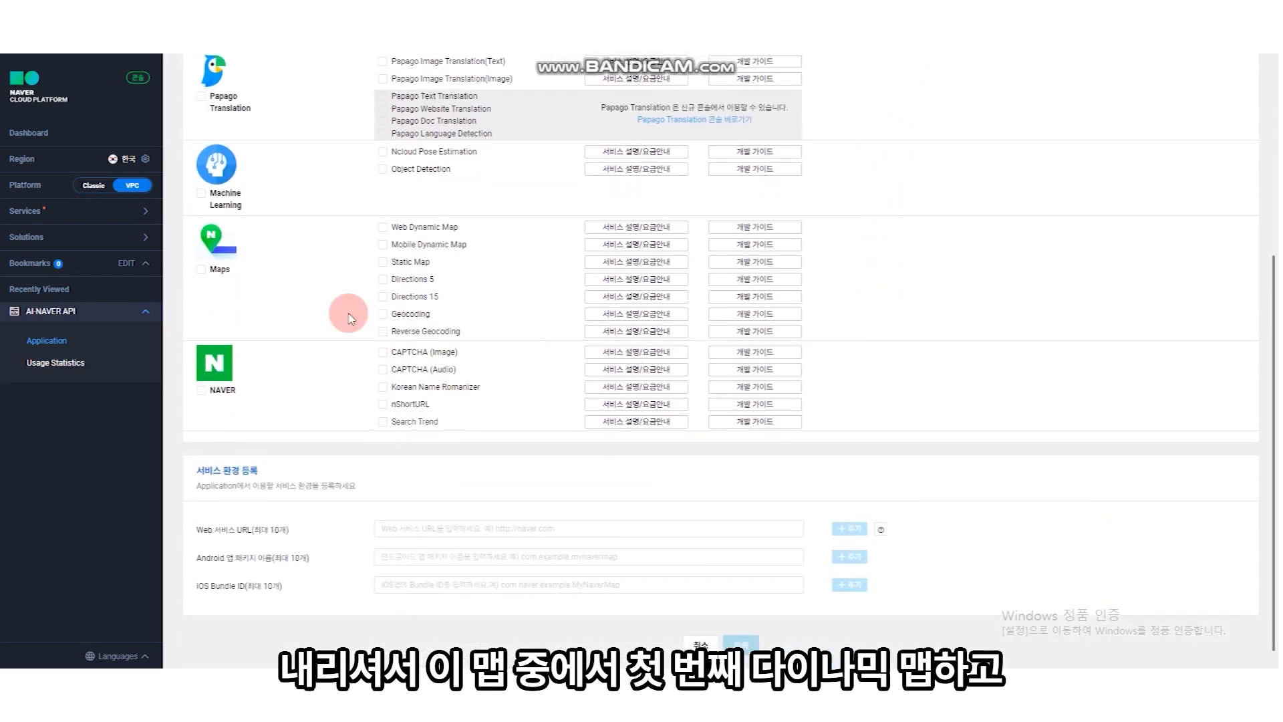
click(446, 228)
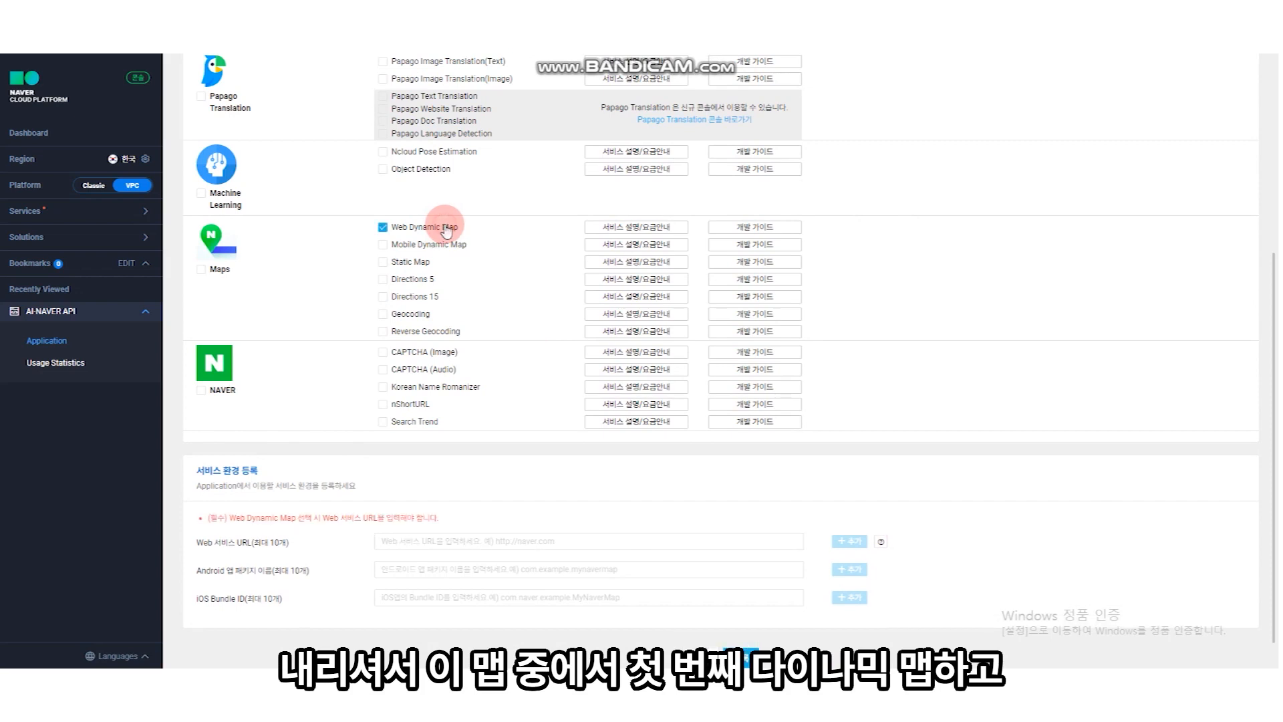
click(418, 317)
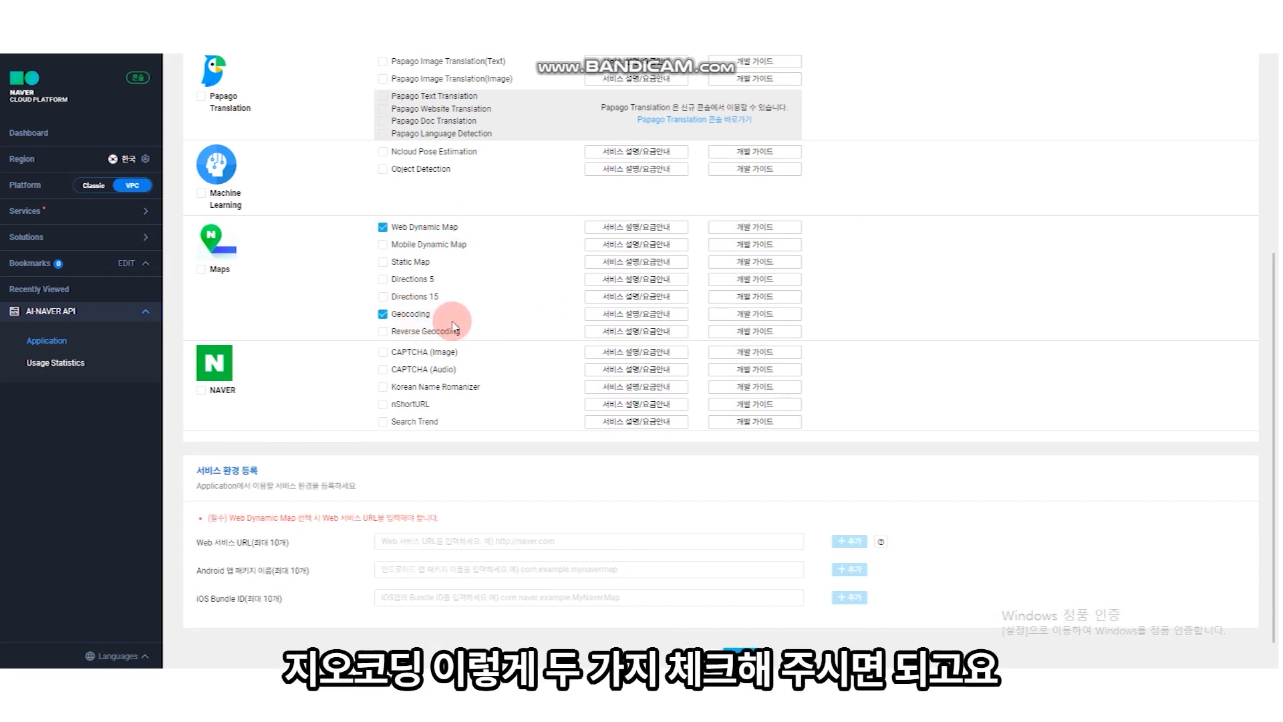
scroll(453, 326, down, 2)
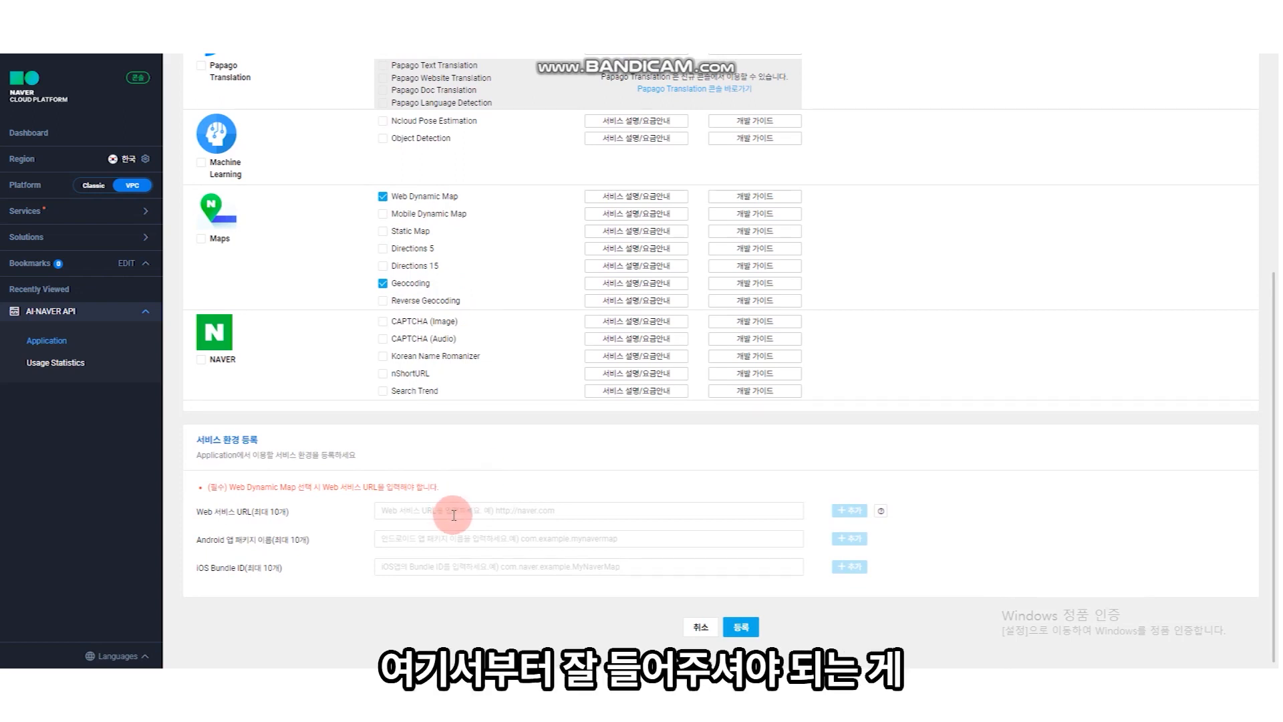
drag(295, 513, 228, 512)
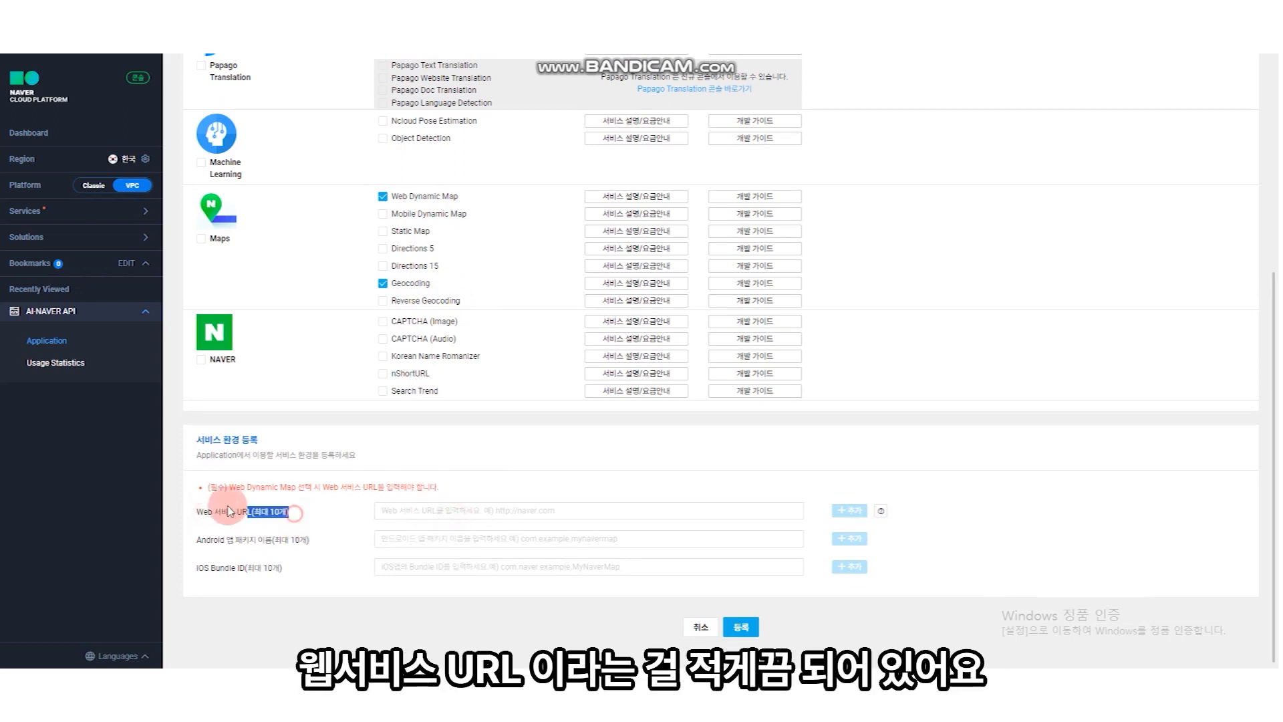
click(438, 511)
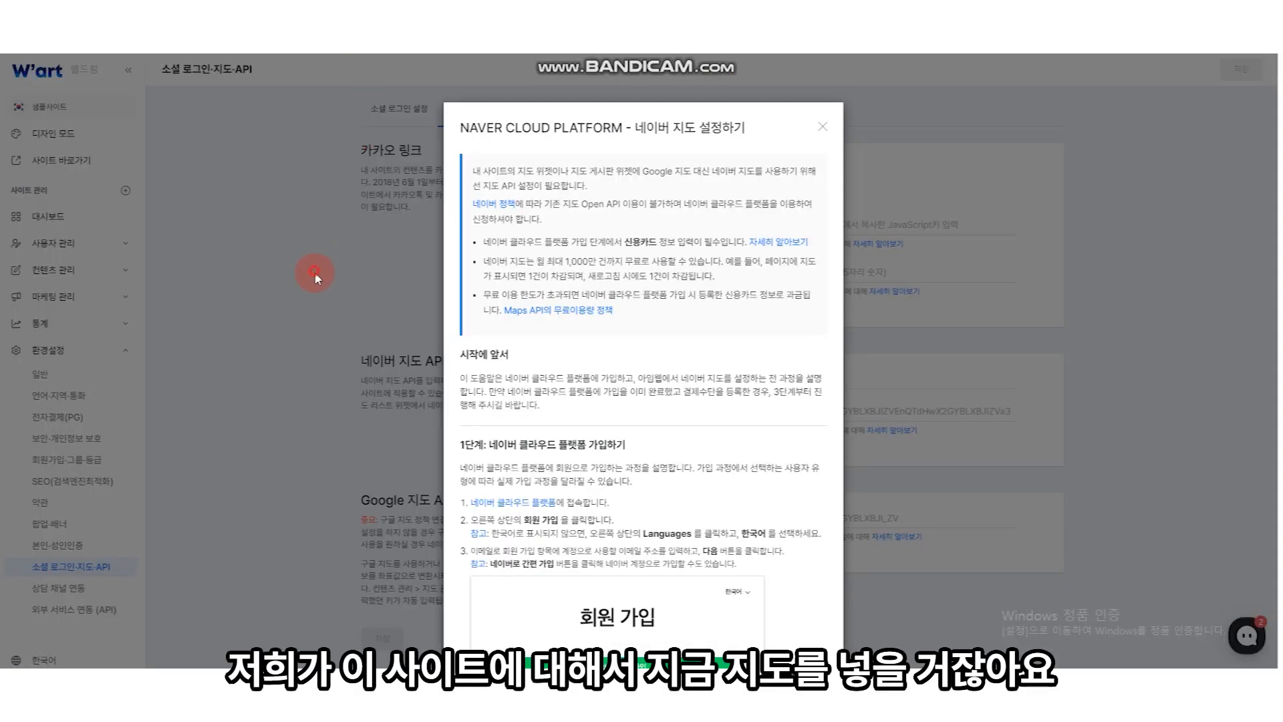
click(314, 274)
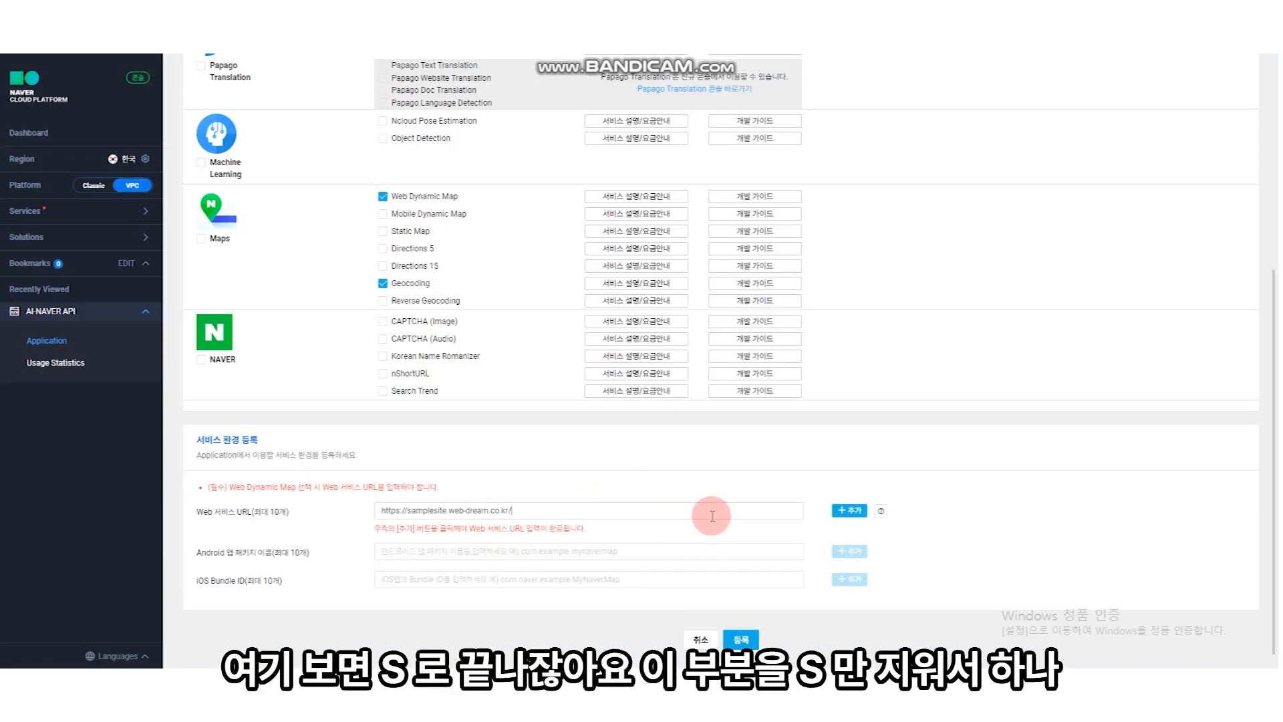
click(849, 510)
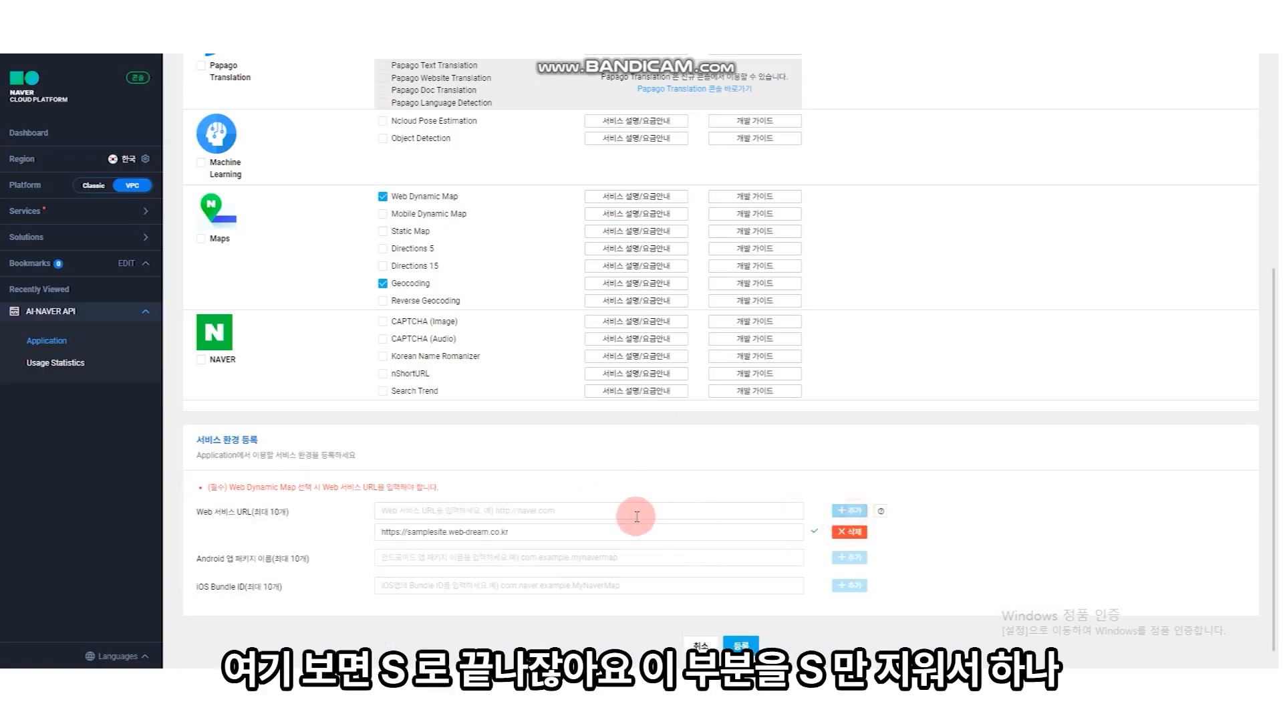
click(470, 516)
text(https://samplesite.web-dream.co.kr/)
click(395, 509)
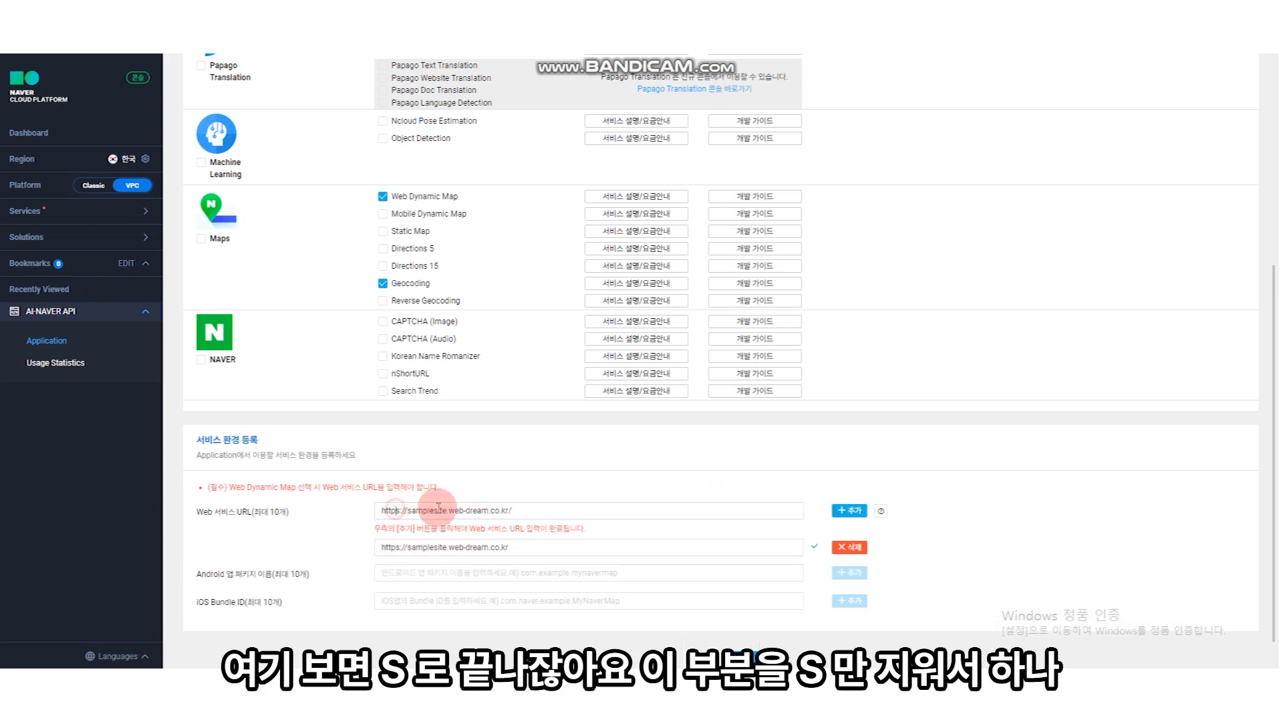
key(BackSpace)
click(558, 509)
key(BackSpace)
click(846, 510)
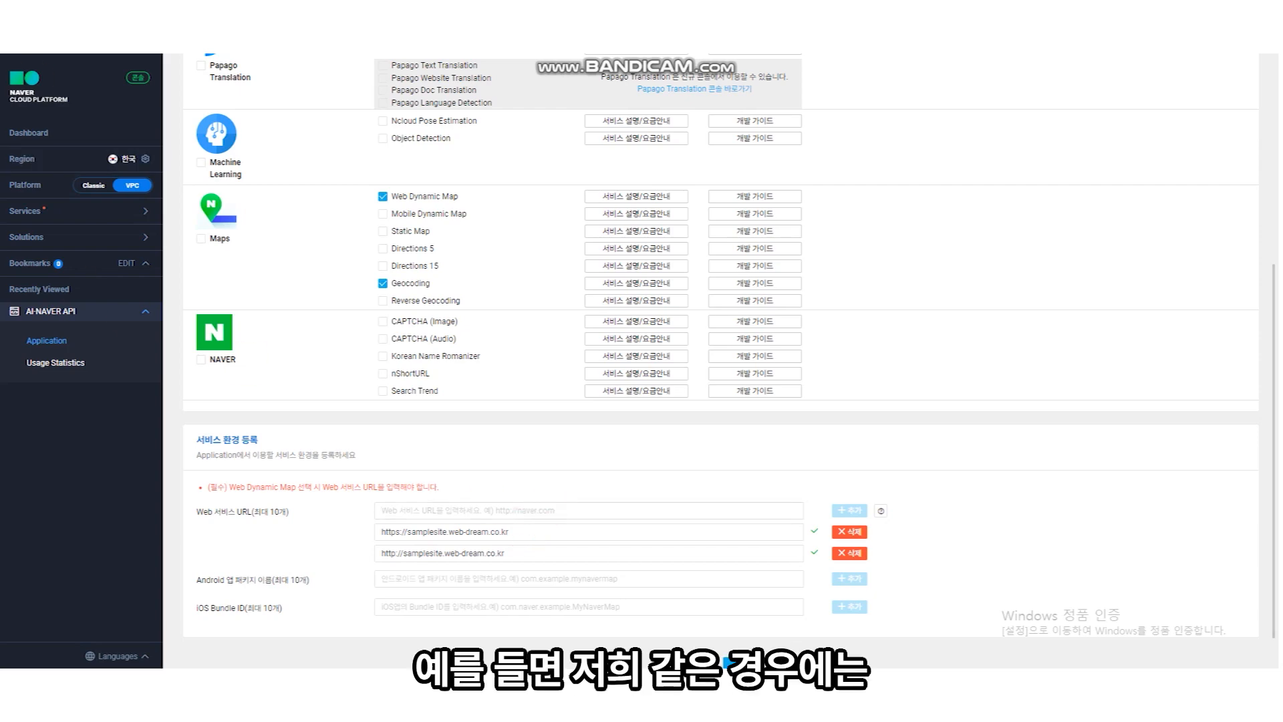
key(ctrl+Tab)
key(ctrl+shift+Tab)
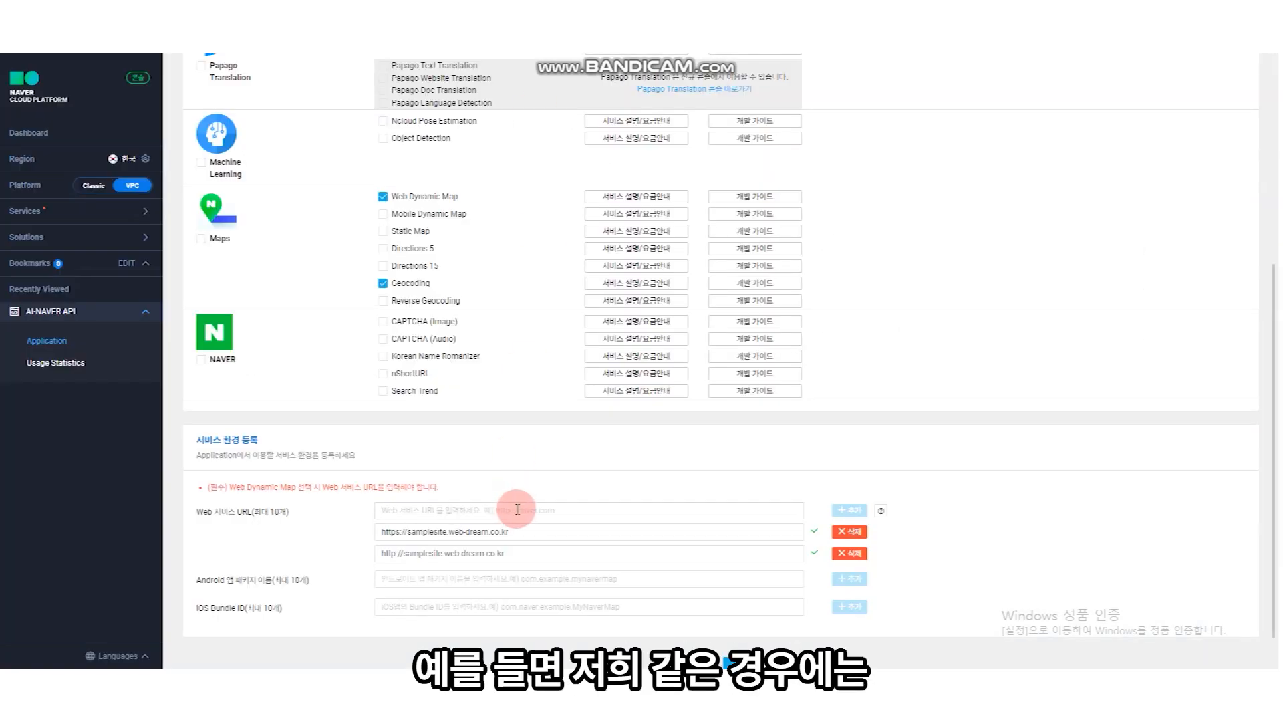
text(web-dream.co.kr)
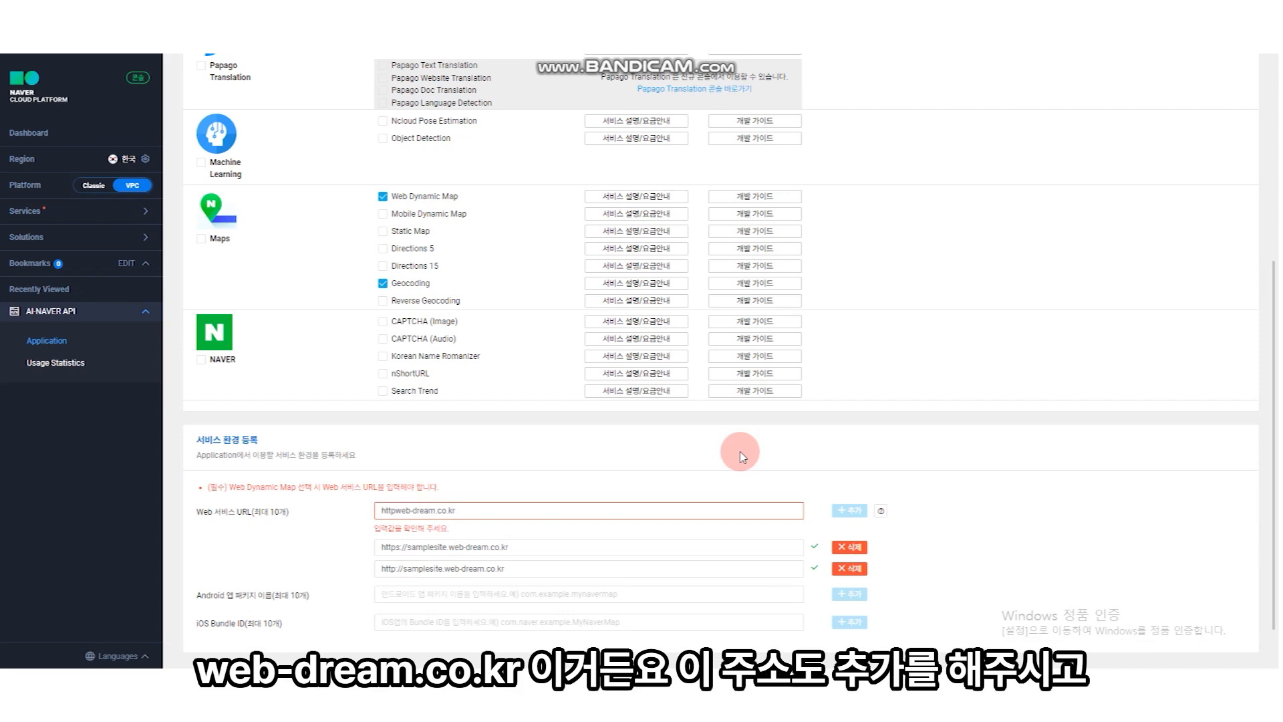
text(//)
click(843, 509)
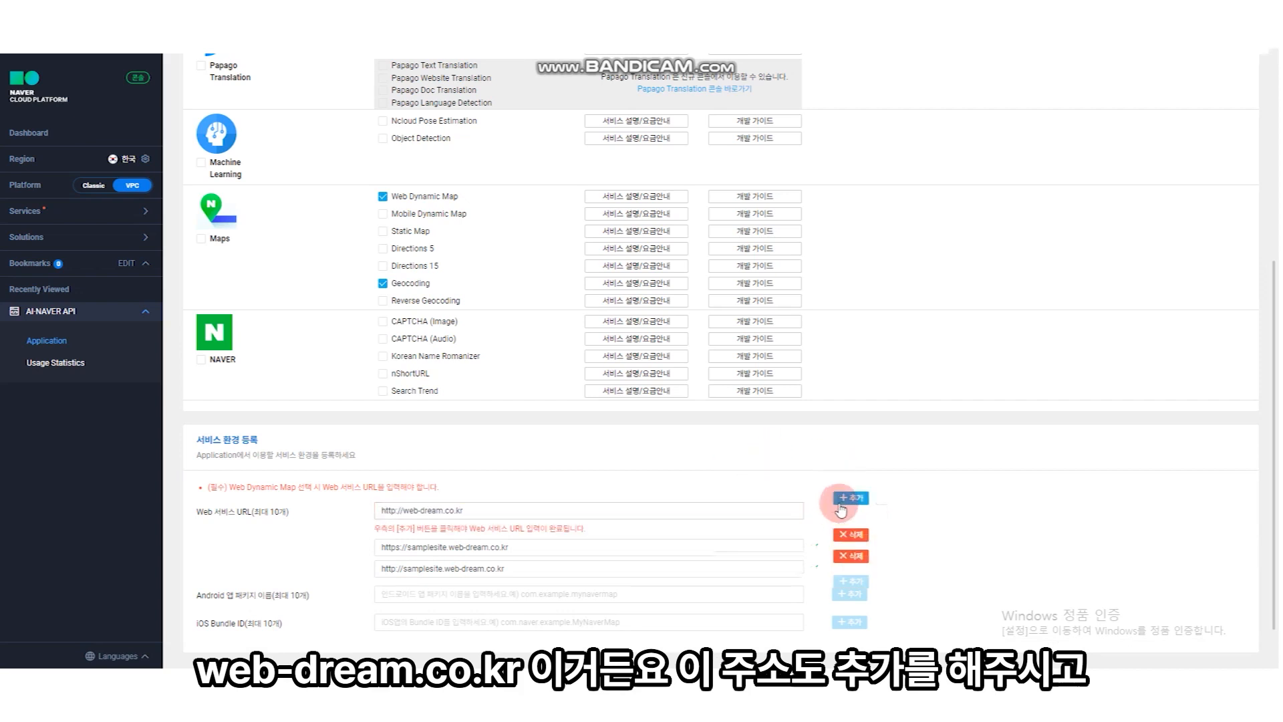
drag(583, 532, 221, 538)
drag(463, 572, 283, 563)
key(ctrl+c)
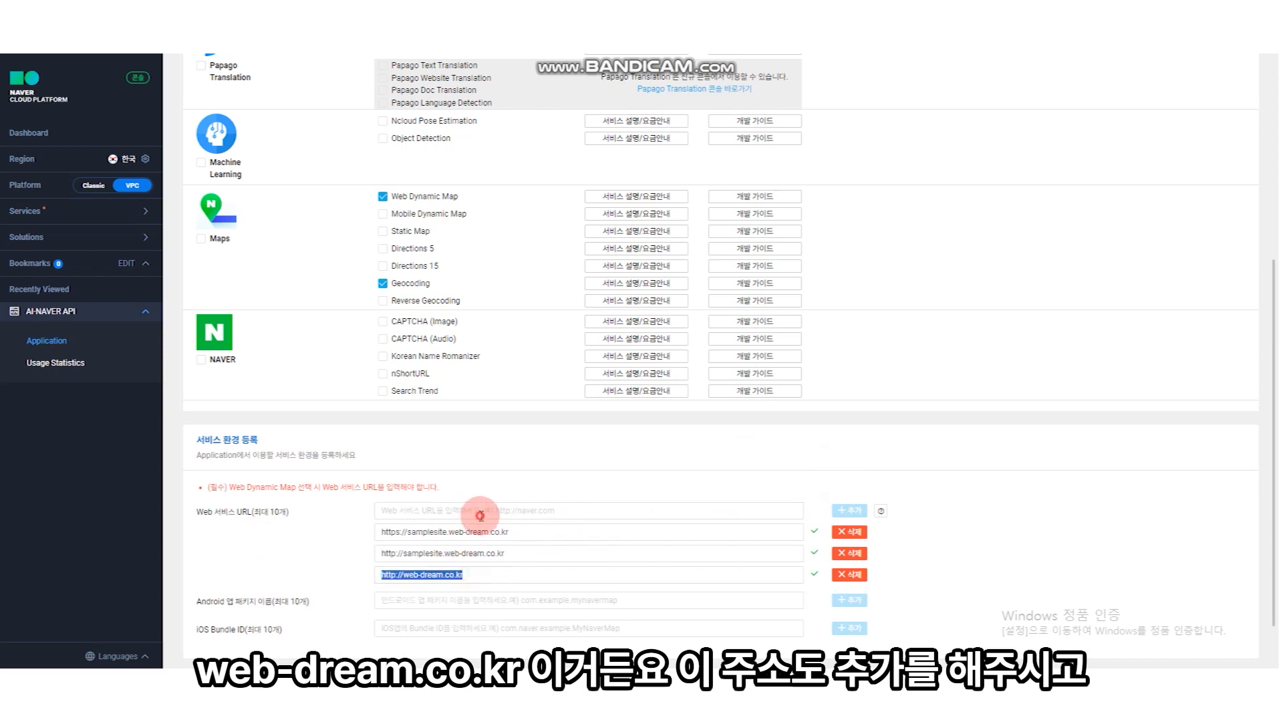
click(423, 510)
key(ctrl+v)
click(398, 510)
text(s)
click(849, 510)
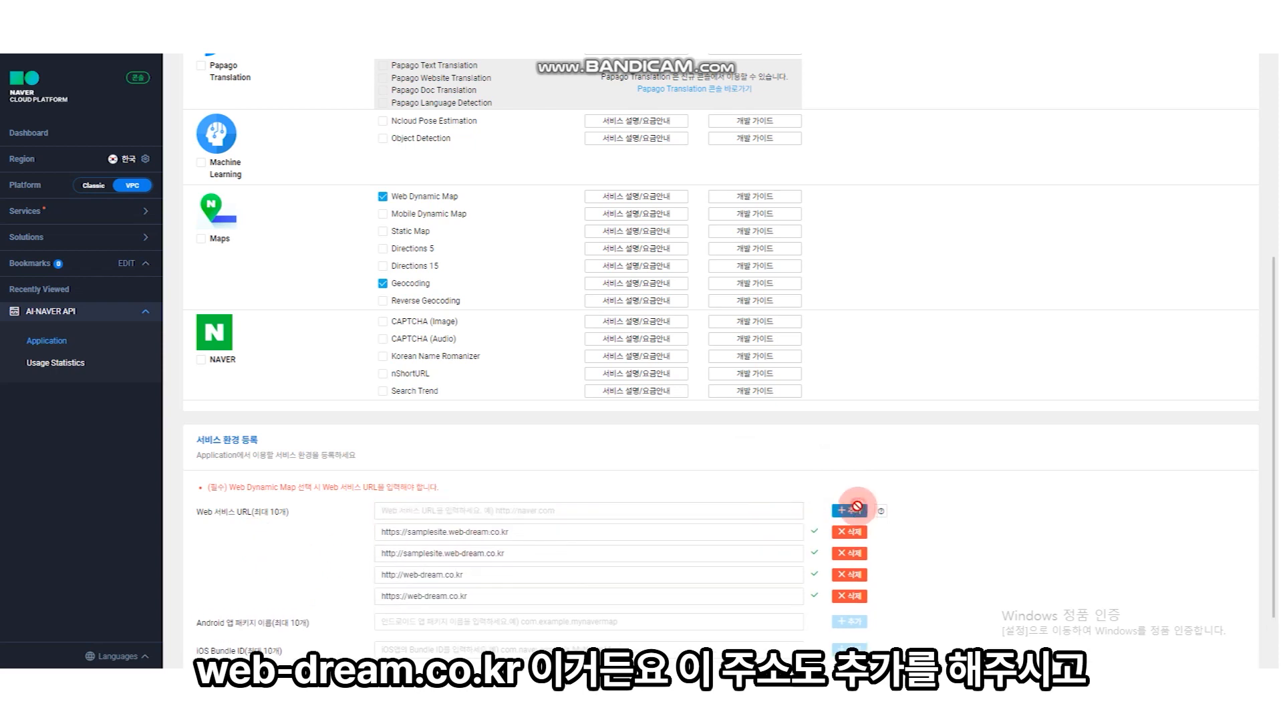
Check the http and https entries in the web service URL list and submit the application registration.
scroll(498, 598, down, 1)
drag(471, 512, 415, 509)
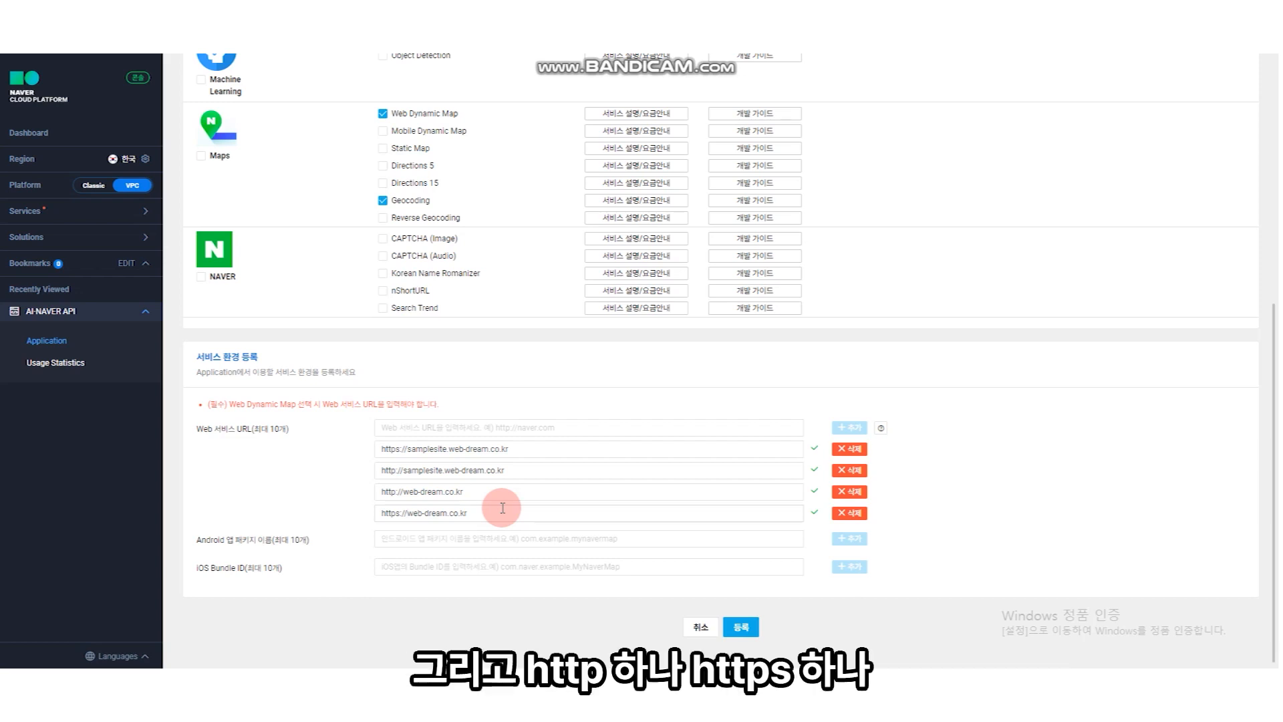
drag(402, 491, 378, 513)
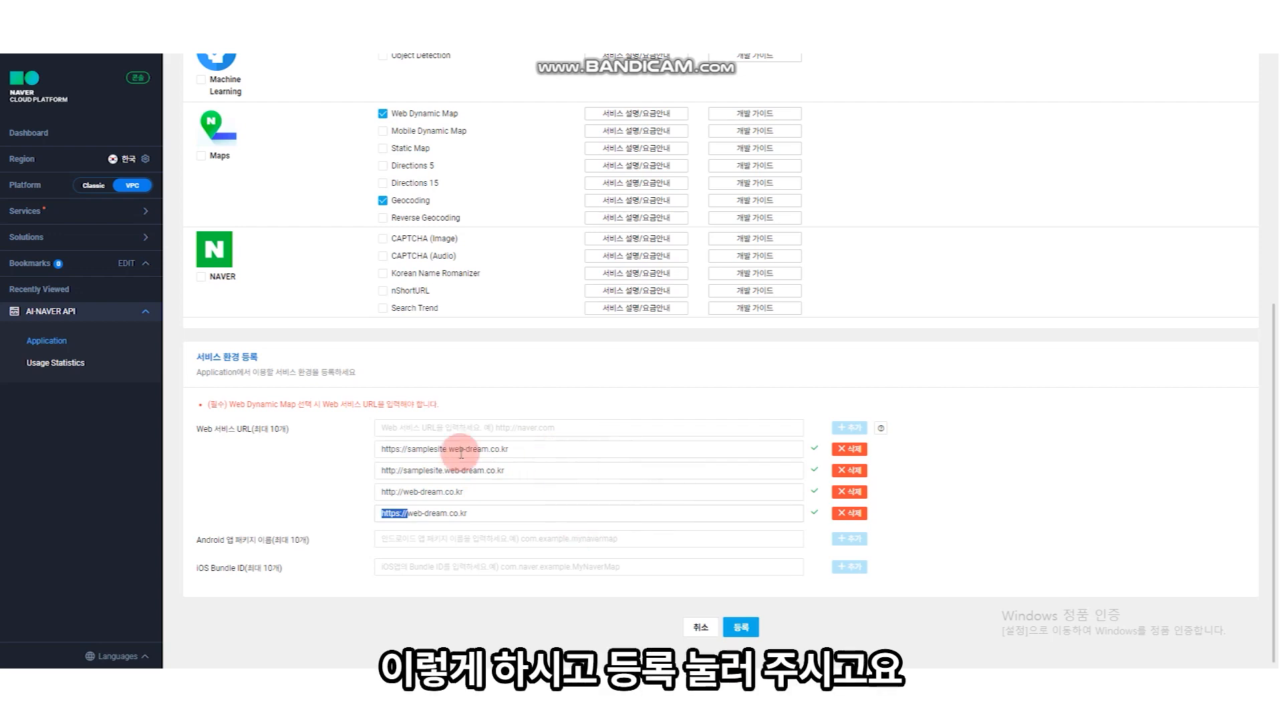
click(741, 627)
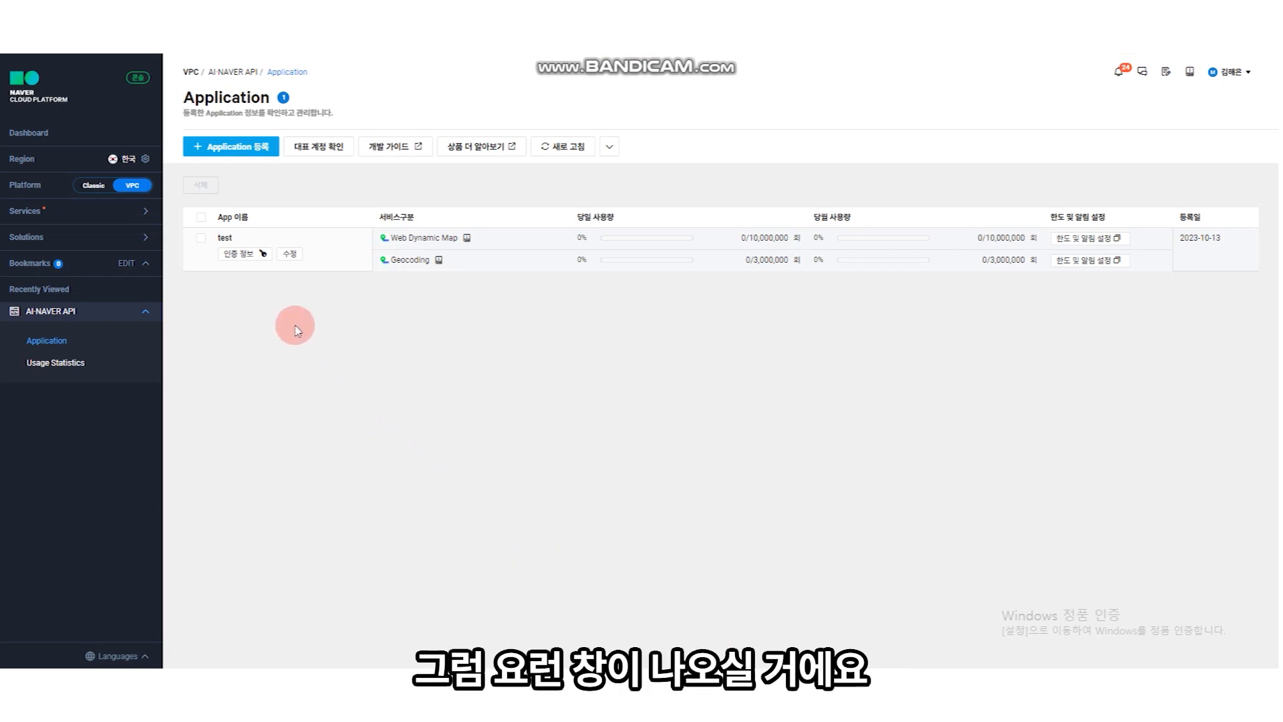
Copy the Client ID from the test application's authentication information into the website's Naver Map API Client ID field.
click(257, 255)
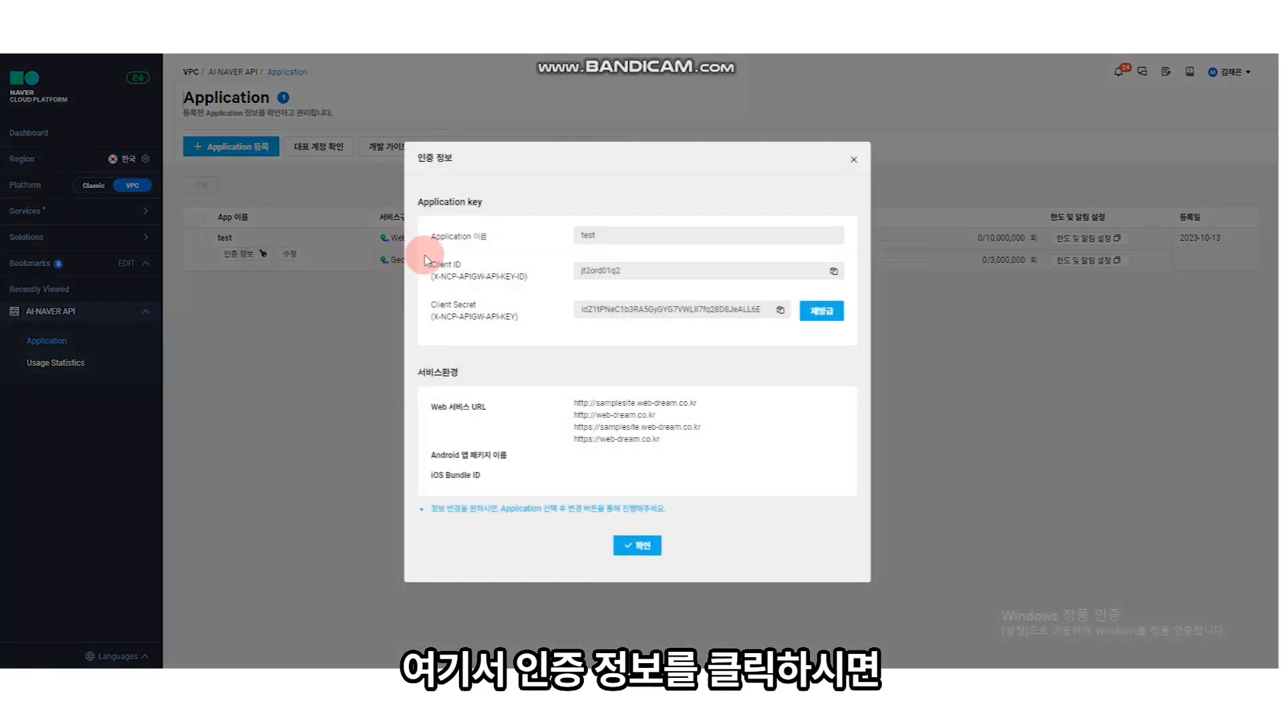
drag(438, 266, 462, 265)
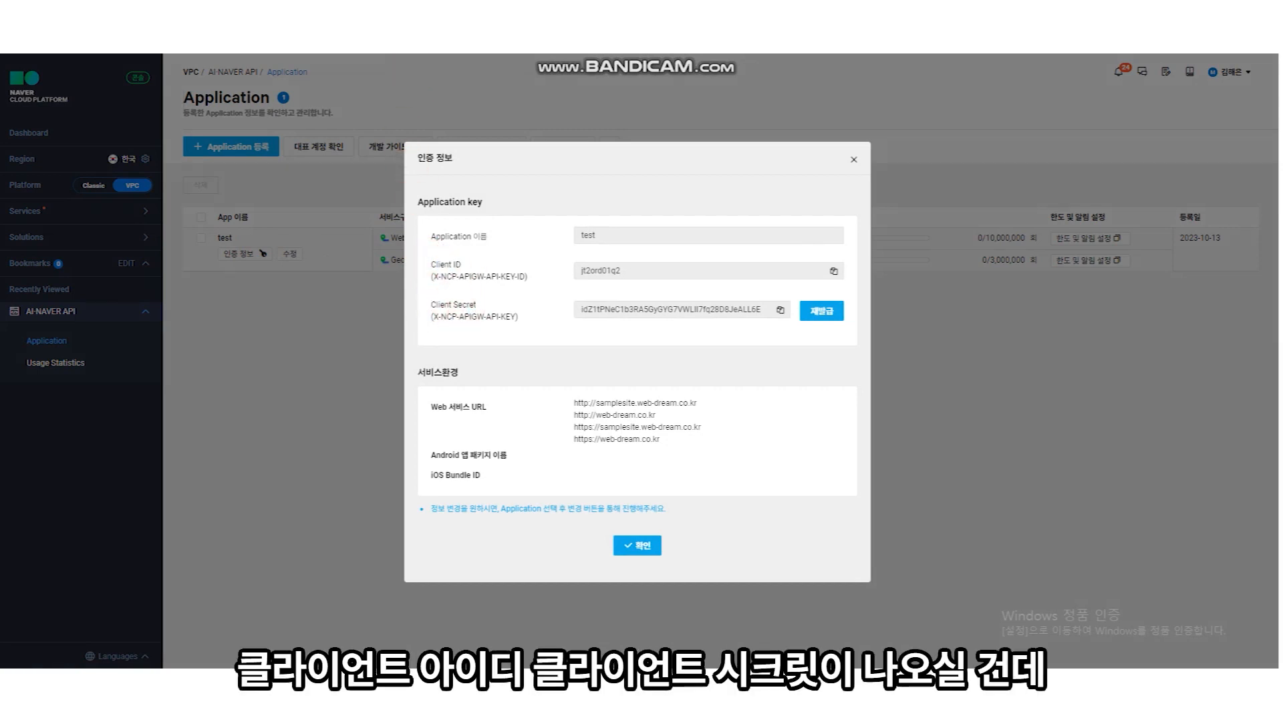
click(834, 271)
click(837, 273)
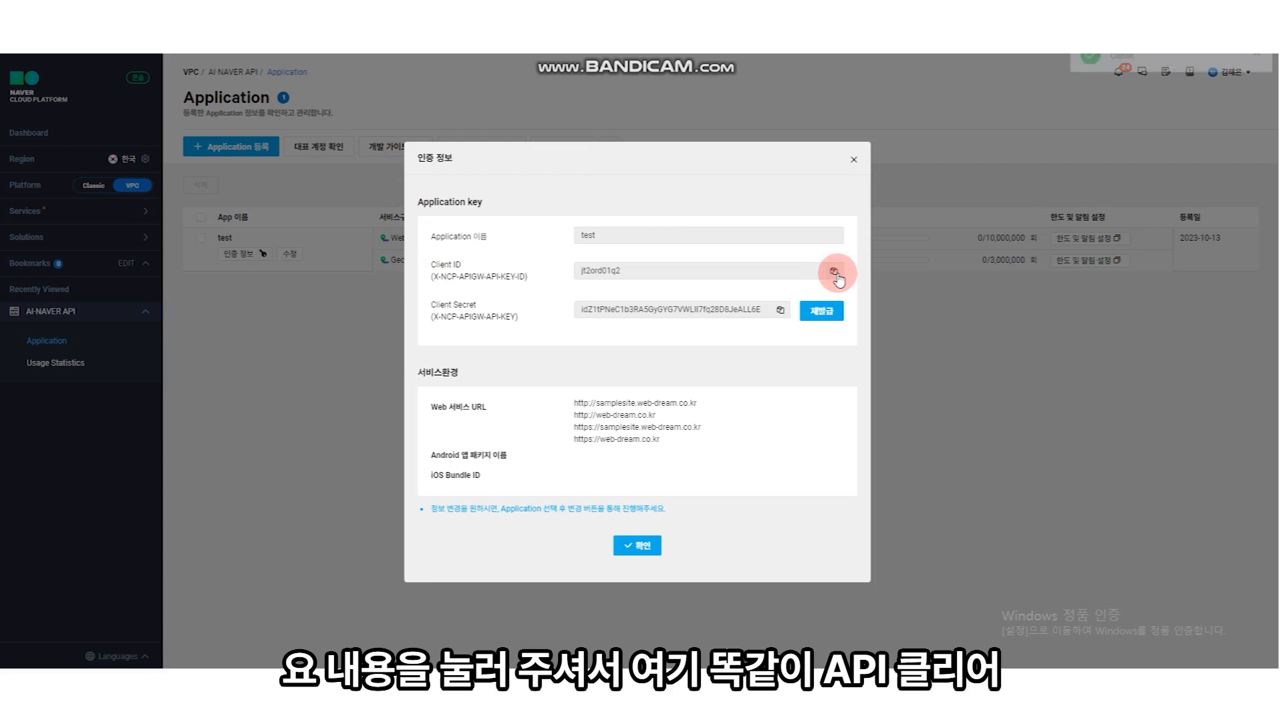
key(ctrl+Tab)
click(827, 377)
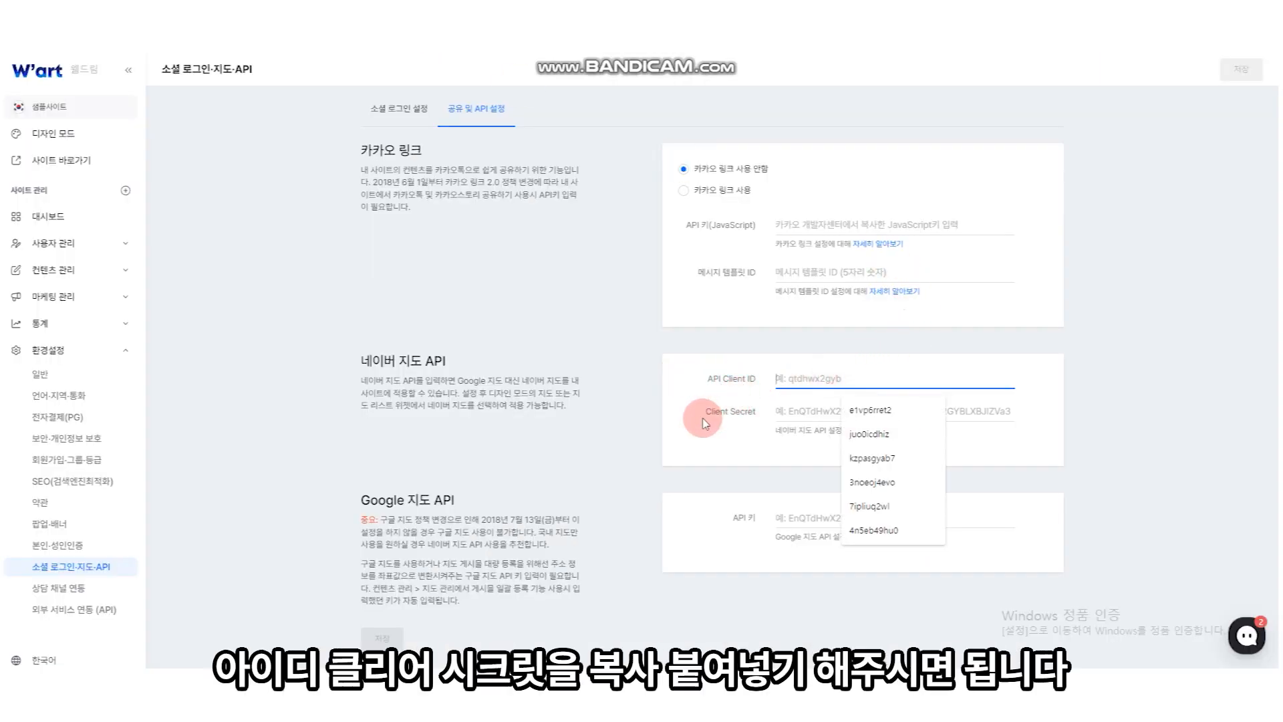
key(ctrl+v)
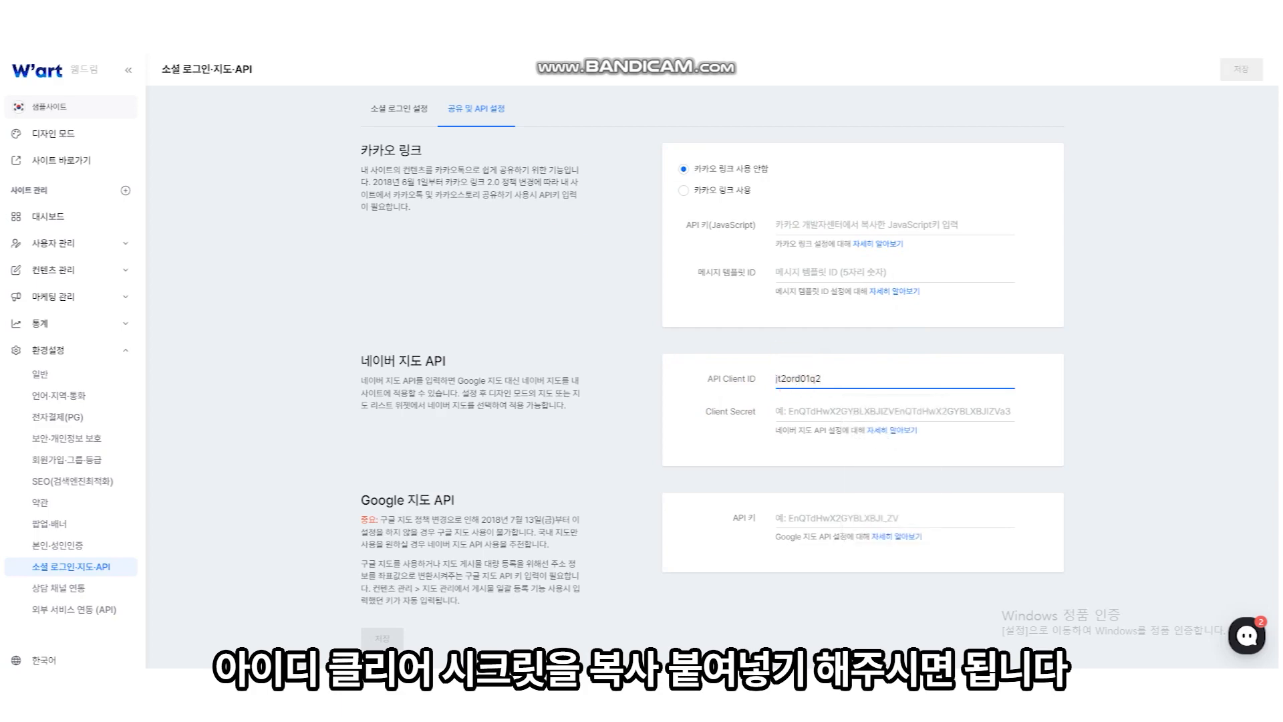
Copy the application's Client Secret into the website's Naver Map Client Secret field and save the API settings.
key(ctrl+Tab)
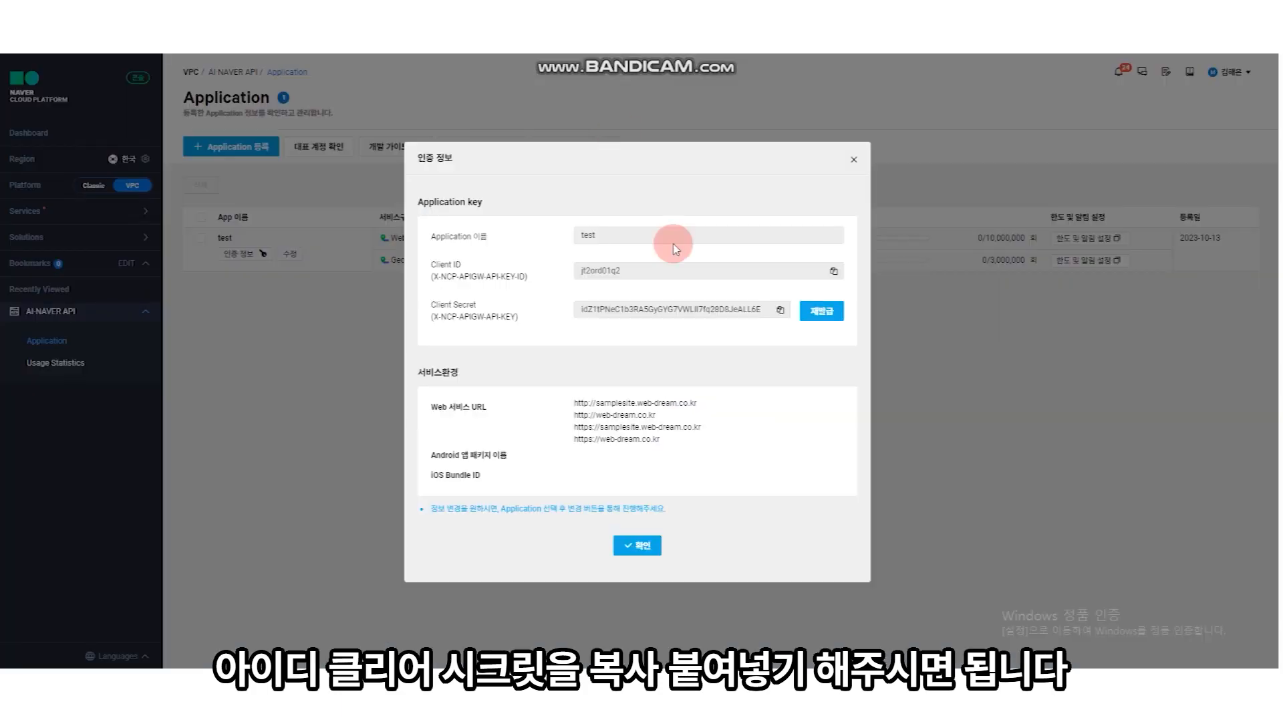
click(780, 310)
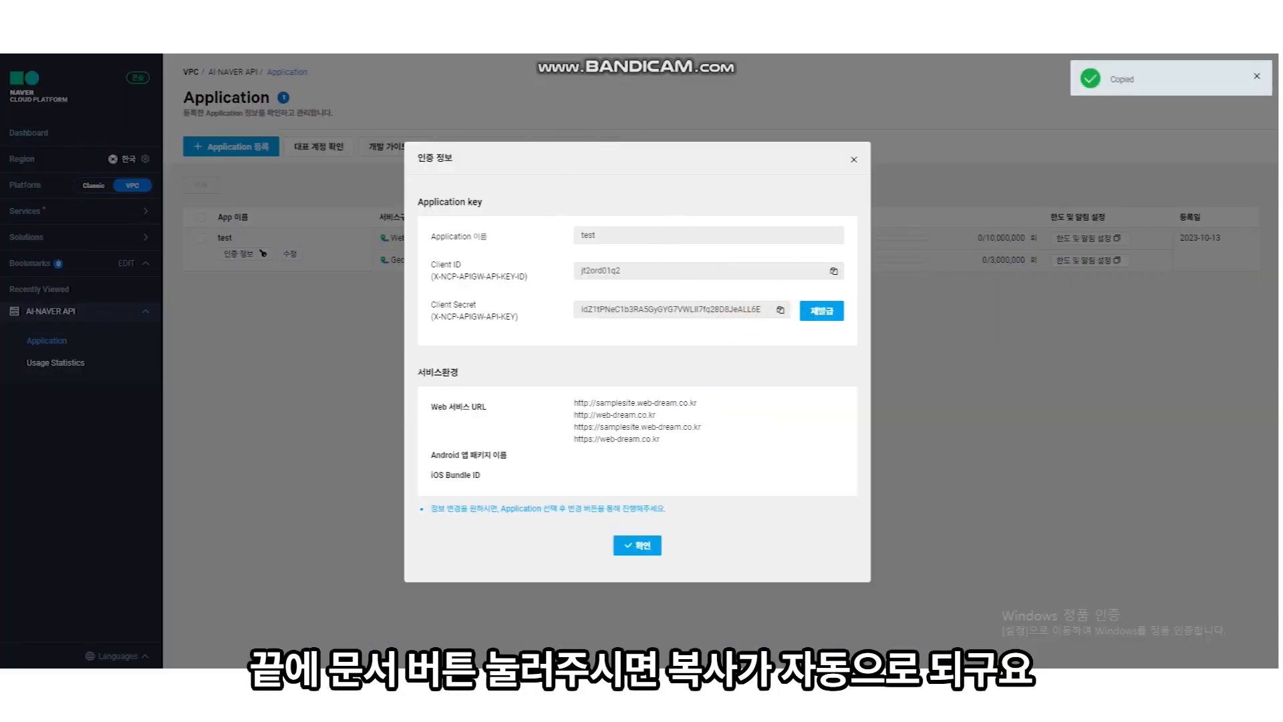
key(ctrl+Tab)
click(890, 405)
key(ctrl+v)
click(1122, 317)
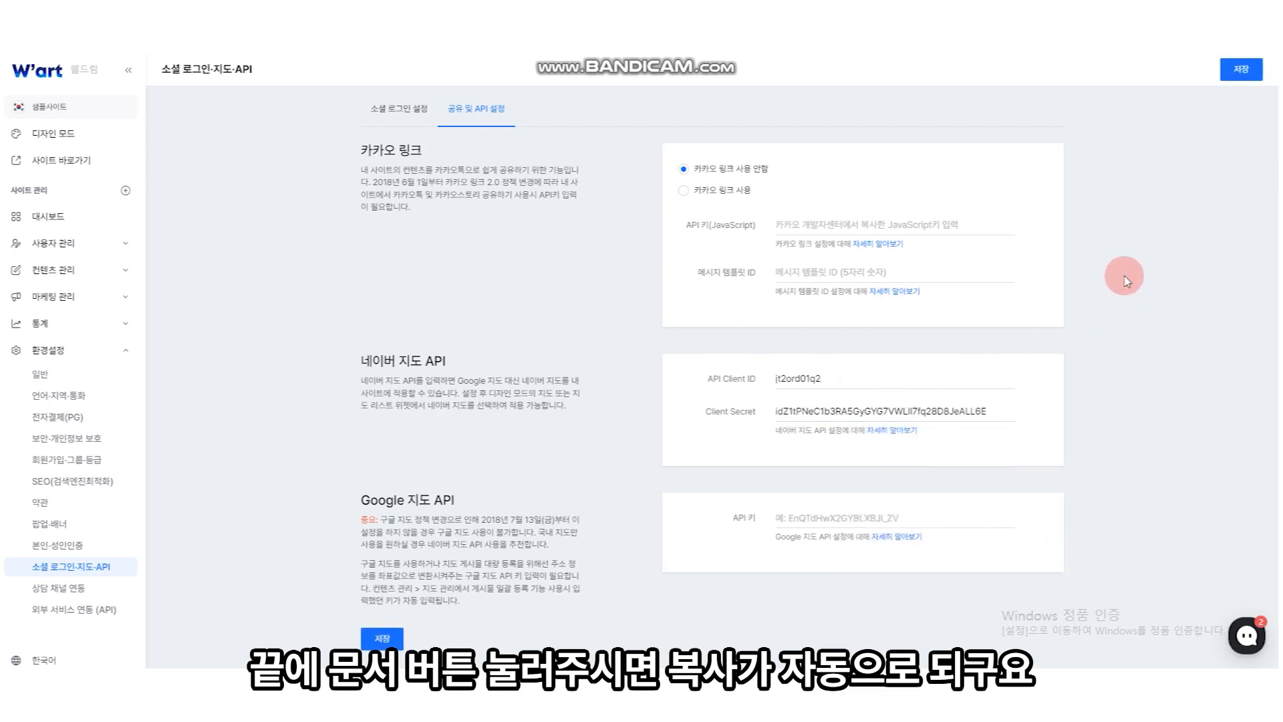
click(1237, 75)
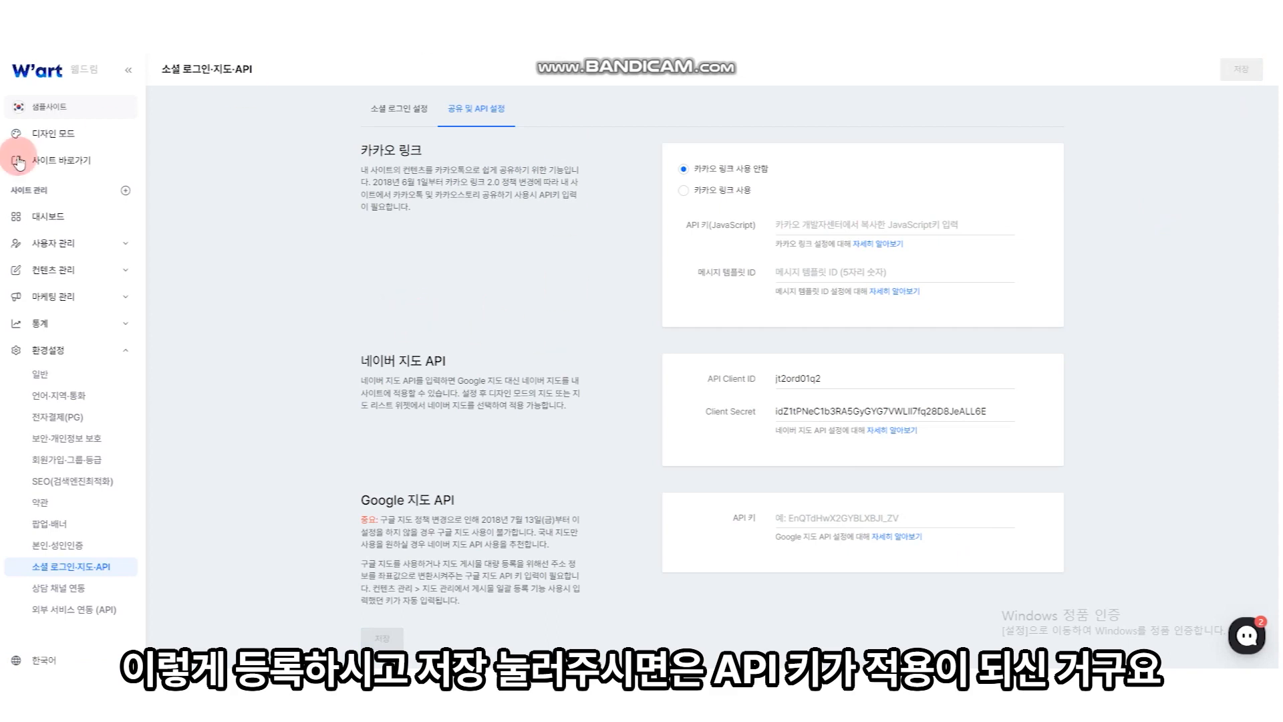
Open the website's design mode.
click(96, 143)
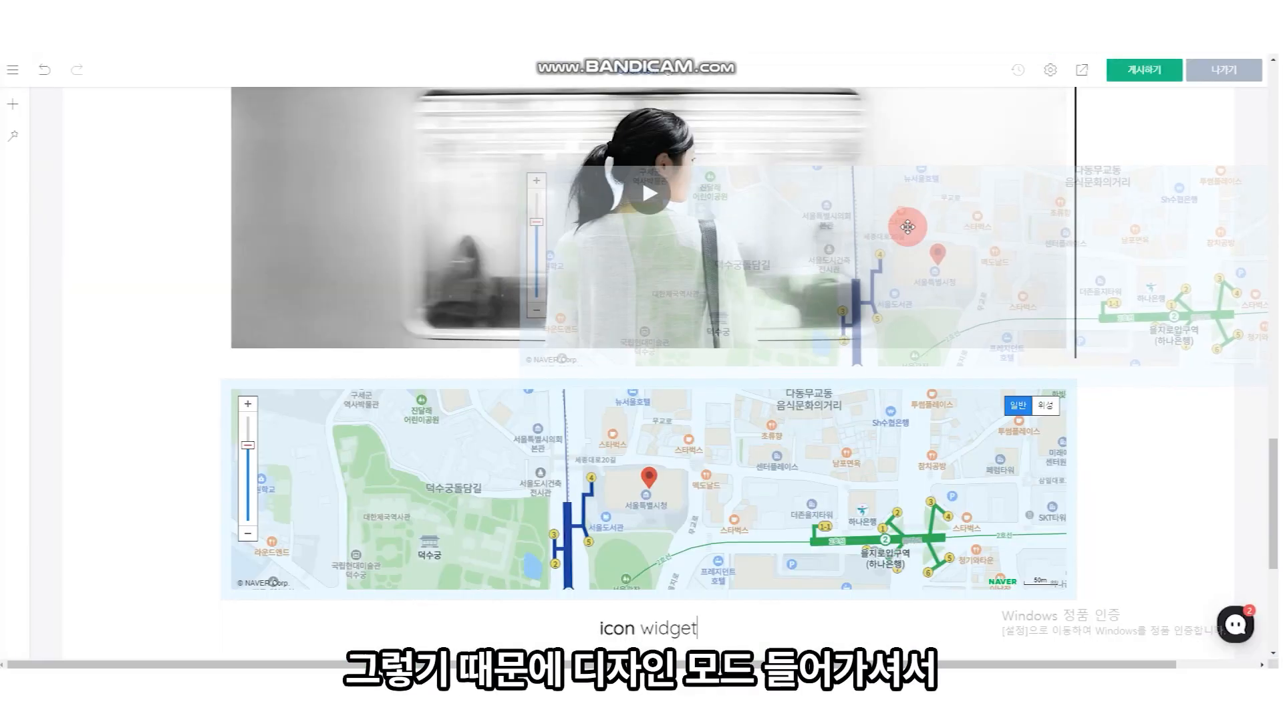
Place the Naver map widget beside the train video in the same row and open its single-map settings.
scroll(910, 308, down, 4)
scroll(899, 314, up, 3)
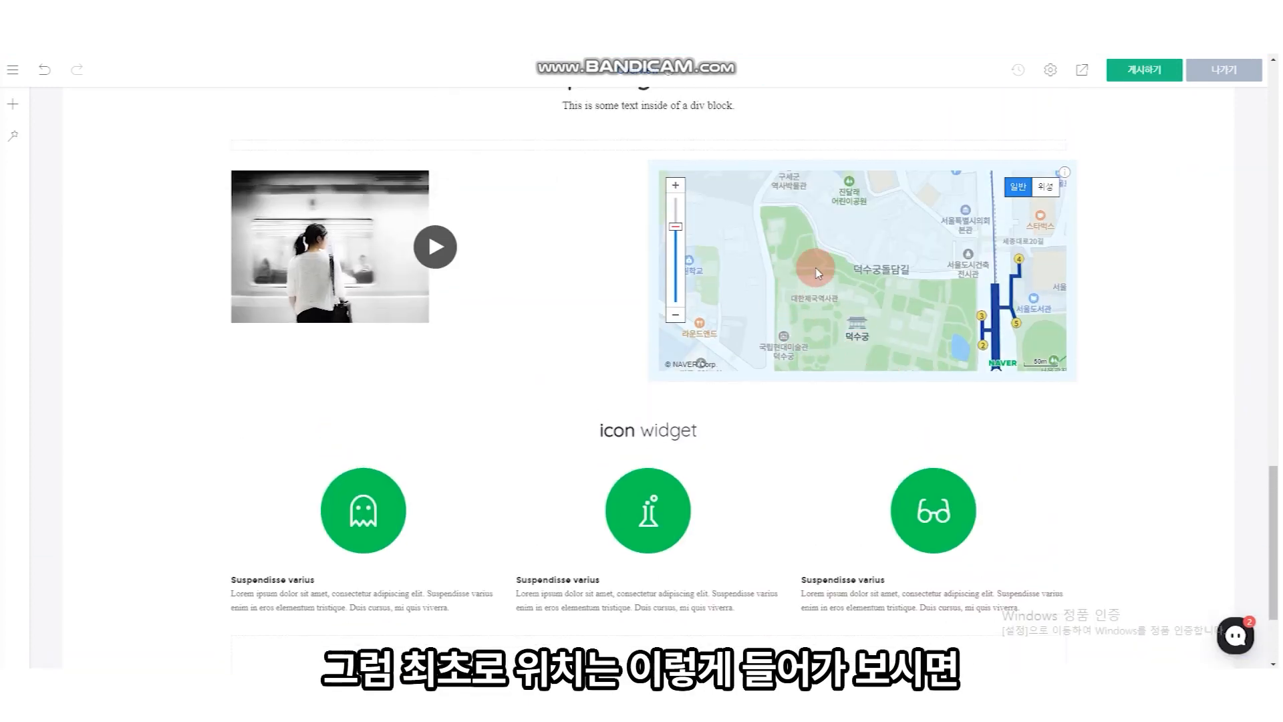
click(812, 267)
click(839, 278)
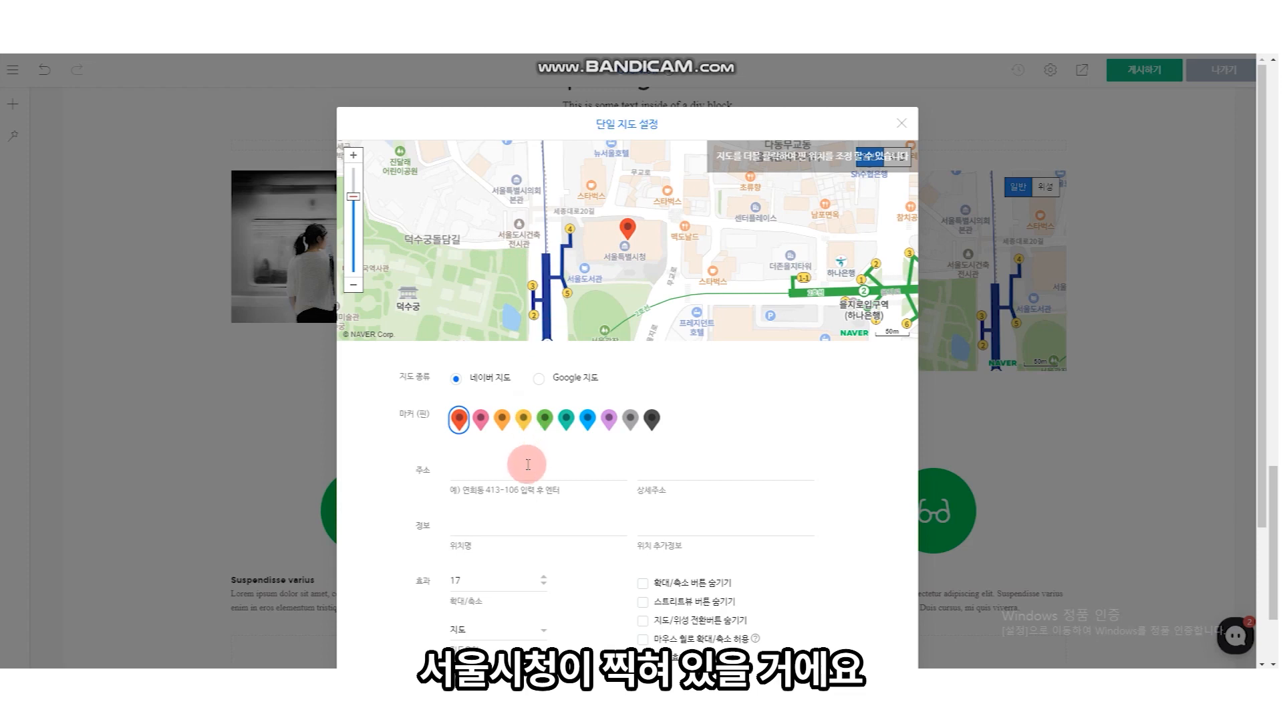
Search for the business's lot address in the map's address field and choose the matching 마포공예센터 suggestion.
click(478, 473)
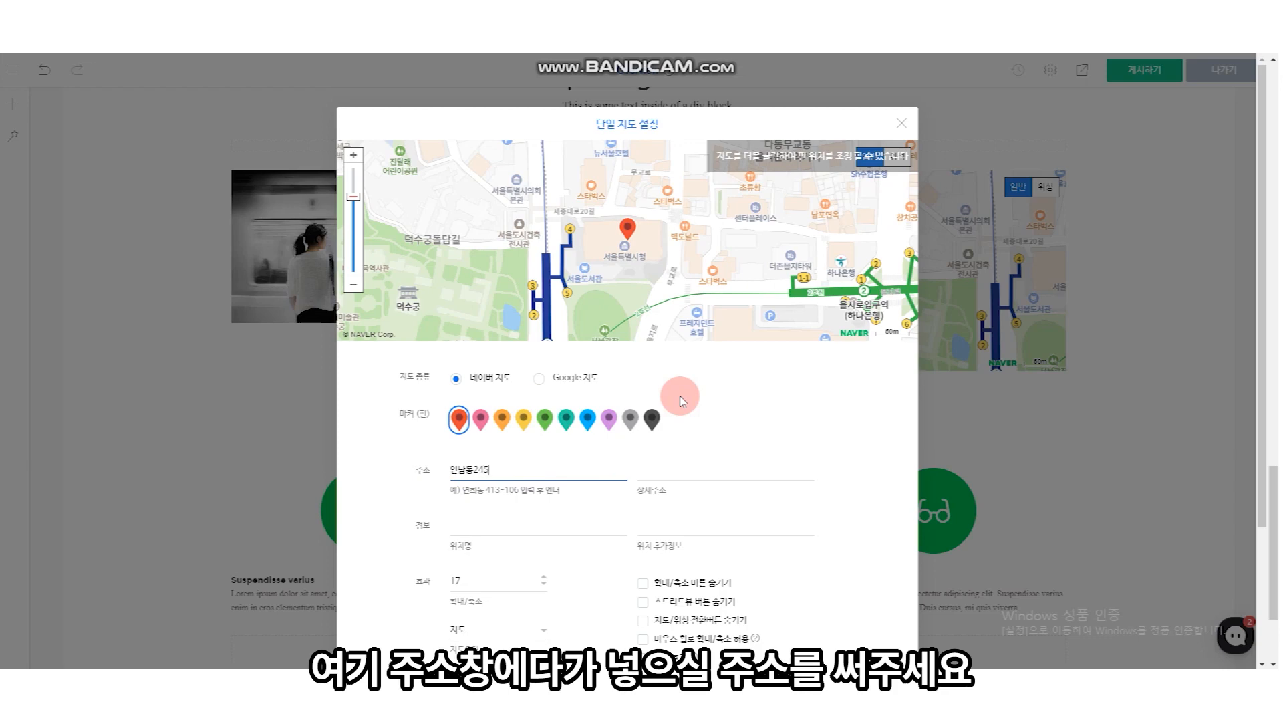
text(연남동245-43)
key(Return)
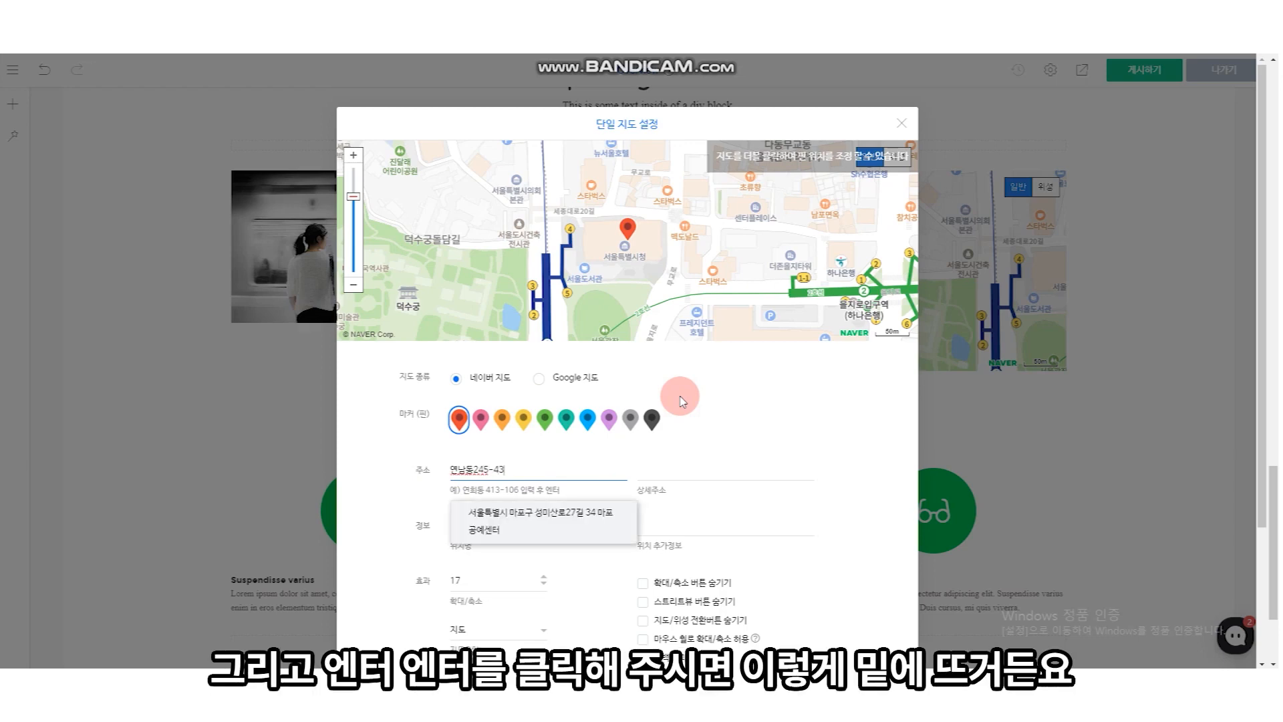
click(556, 533)
click(604, 247)
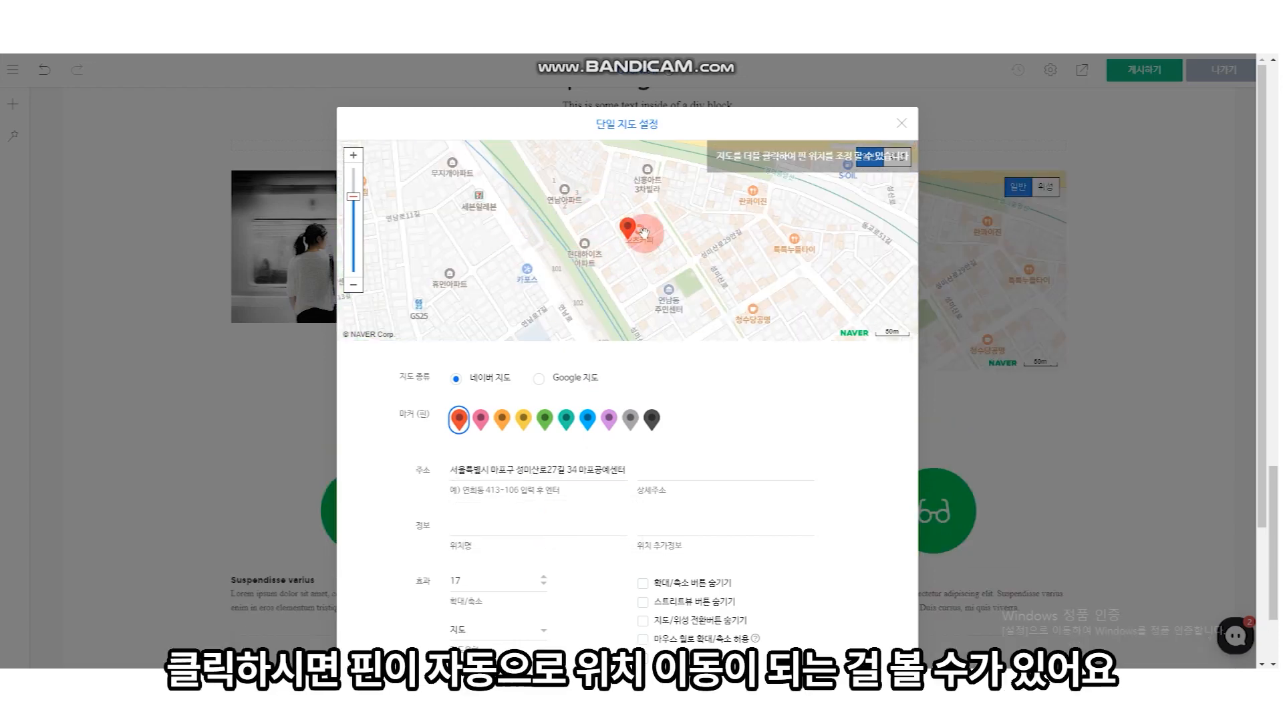
Enter 웹드림 as the location name and the business's street address as additional location information, and close the map settings.
click(562, 520)
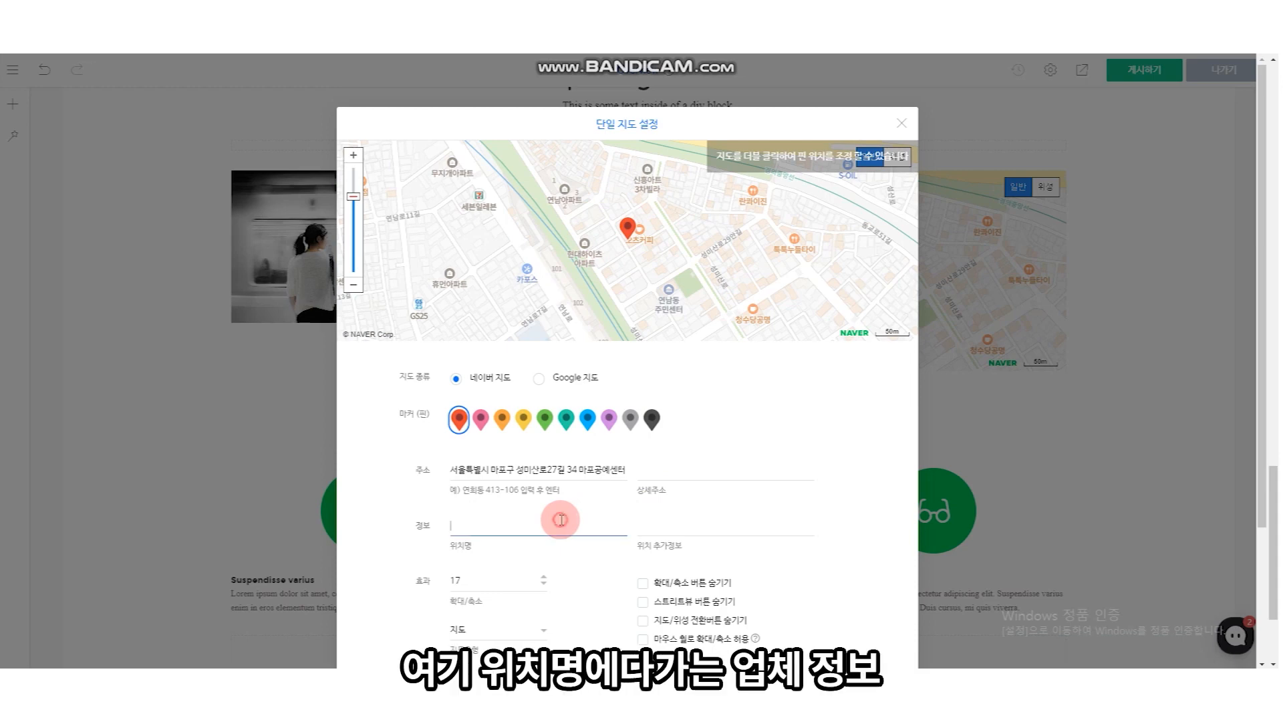
click(714, 521)
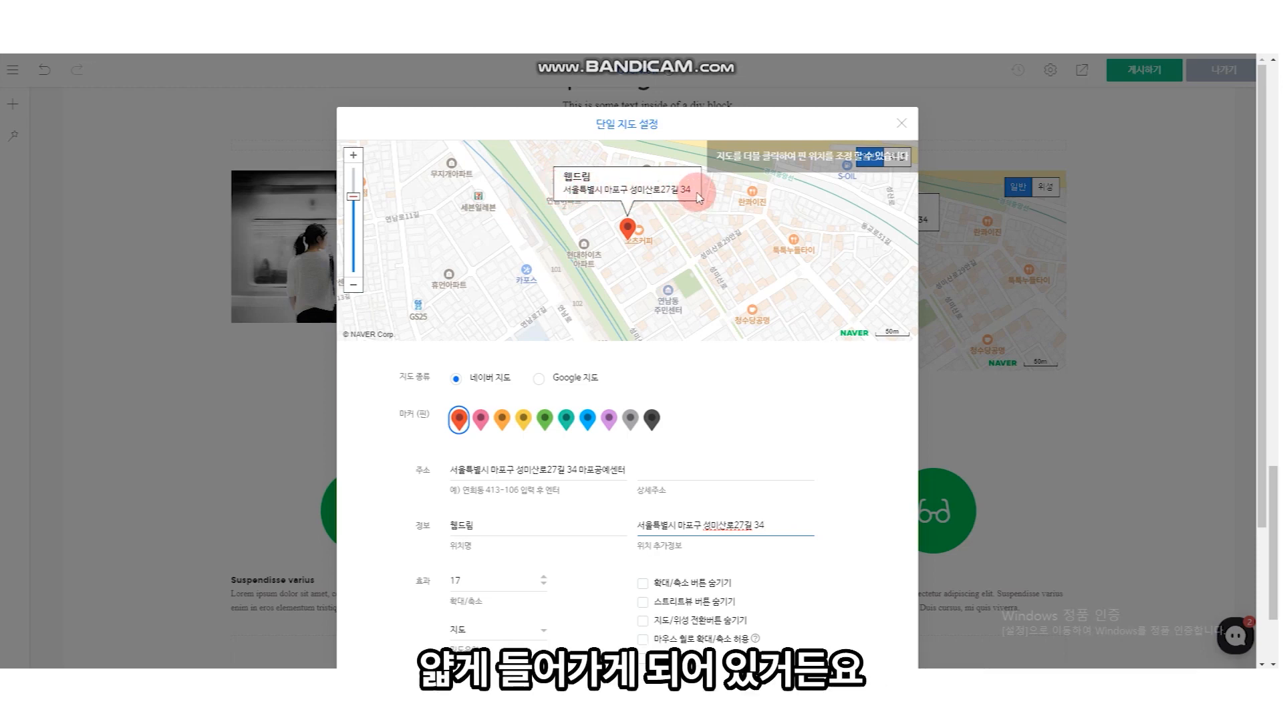
scroll(812, 368, down, 1)
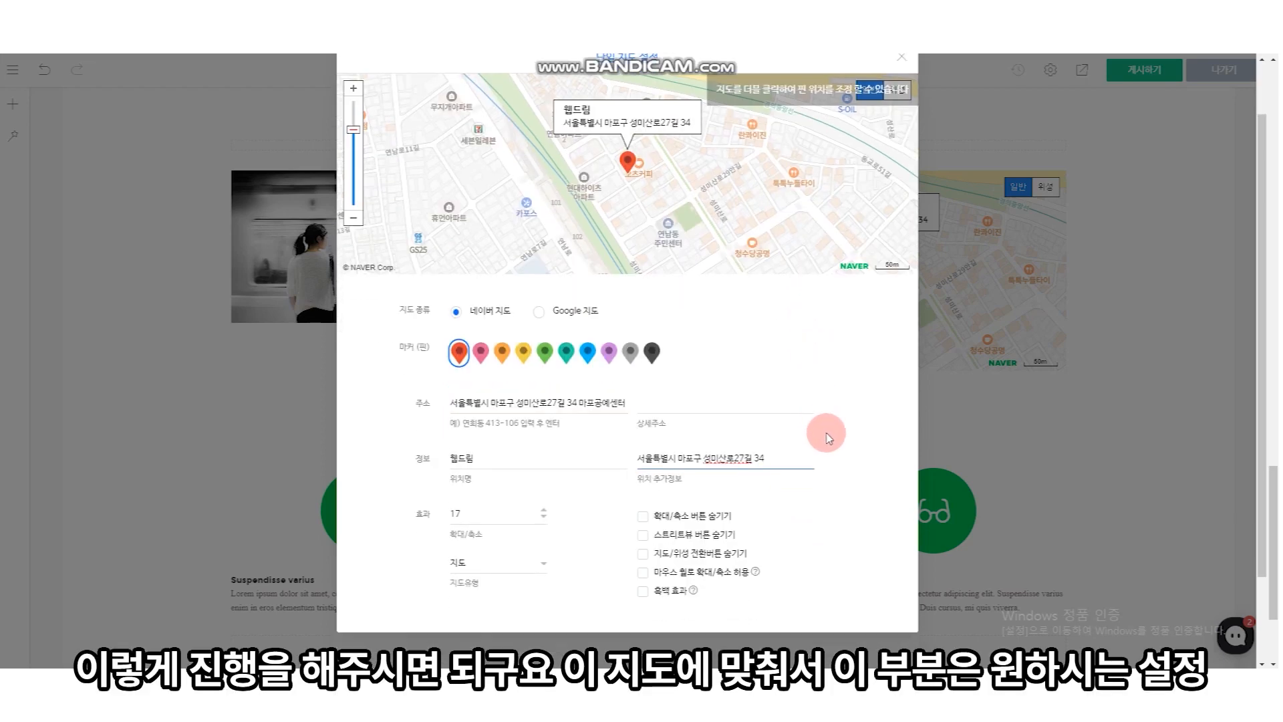
scroll(856, 540, up, 2)
scroll(828, 495, down, 1)
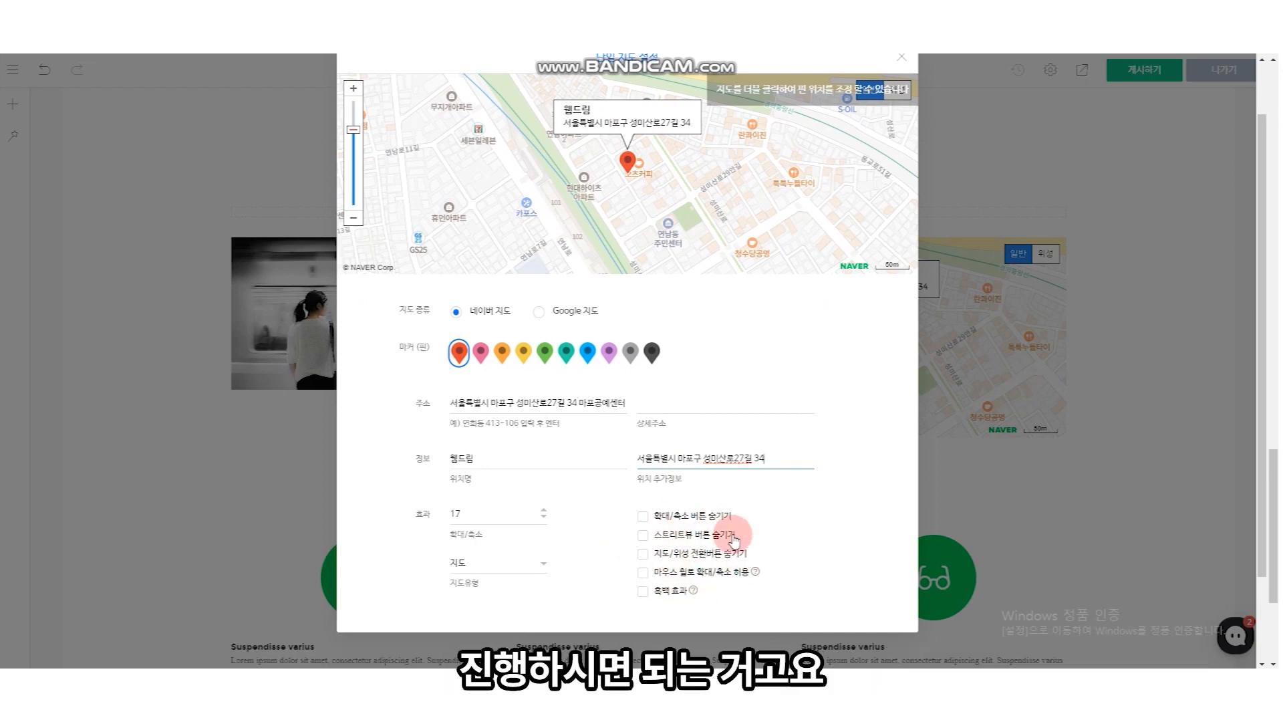
click(1077, 318)
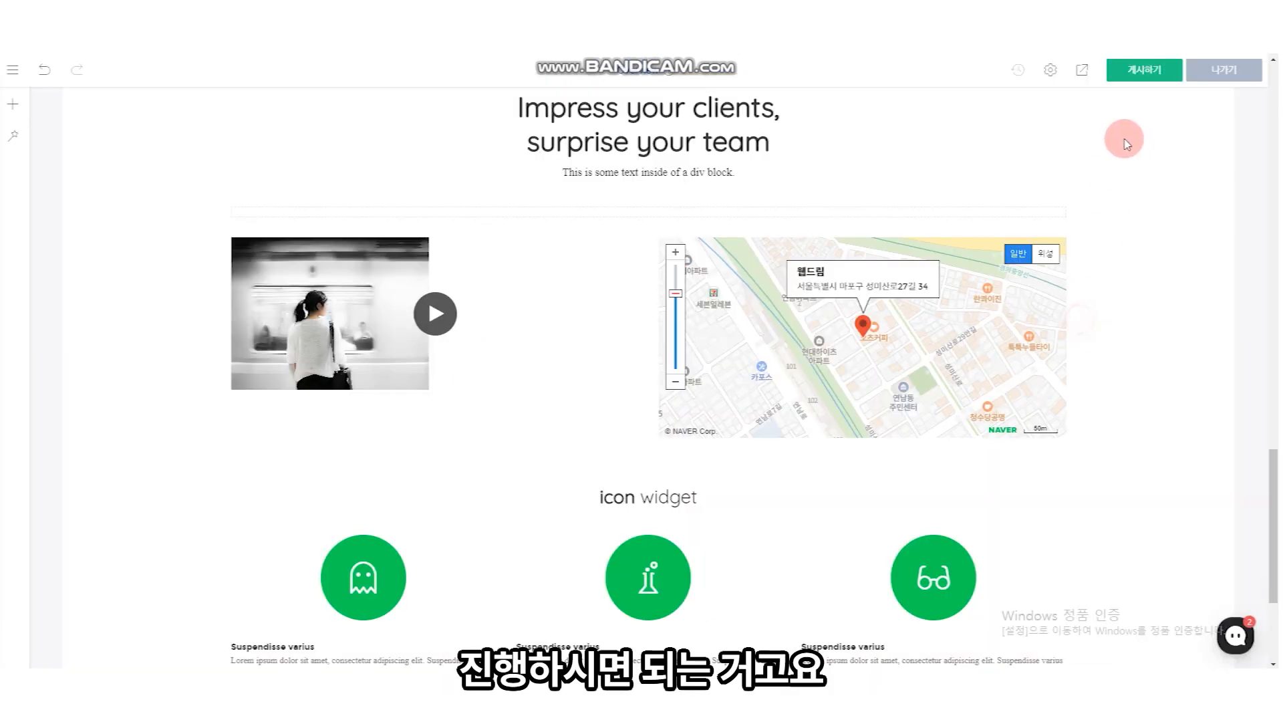
Publish the design changes to the website.
click(1148, 82)
click(532, 210)
click(672, 238)
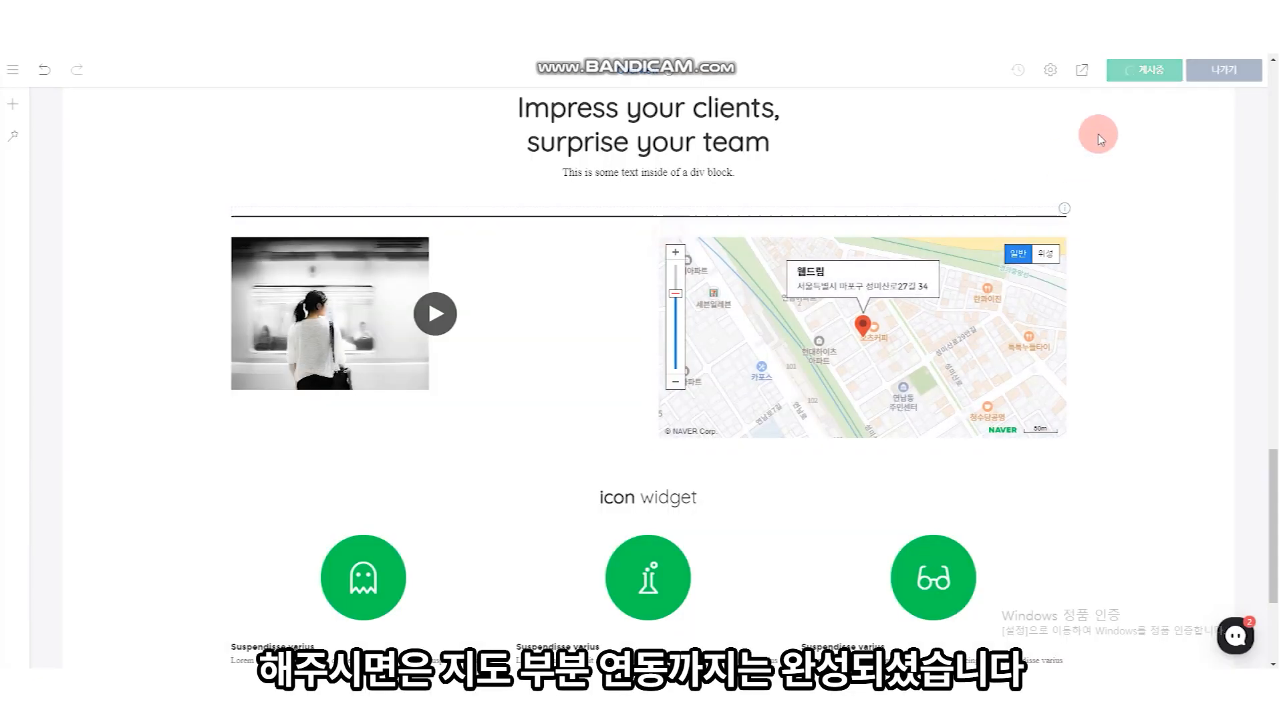
Open the live sample site and check the Naver map beside the video.
click(1084, 71)
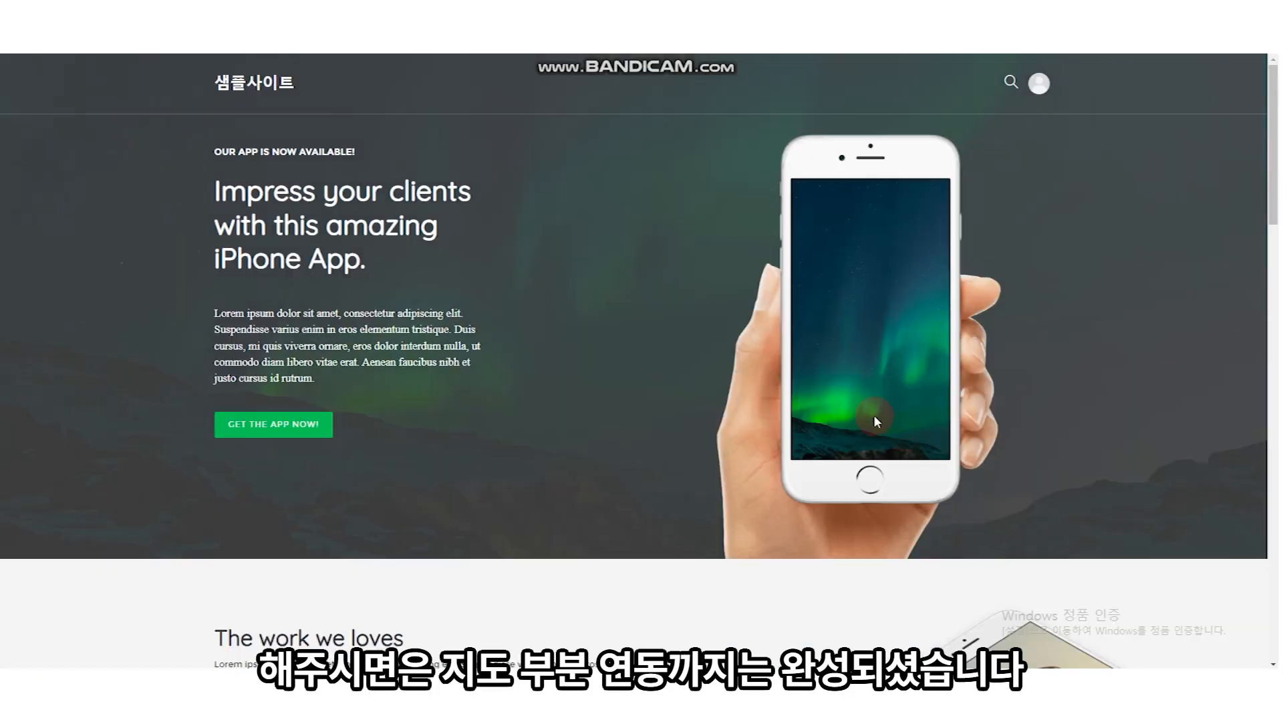
scroll(872, 414, down, 5)
scroll(873, 409, down, 5)
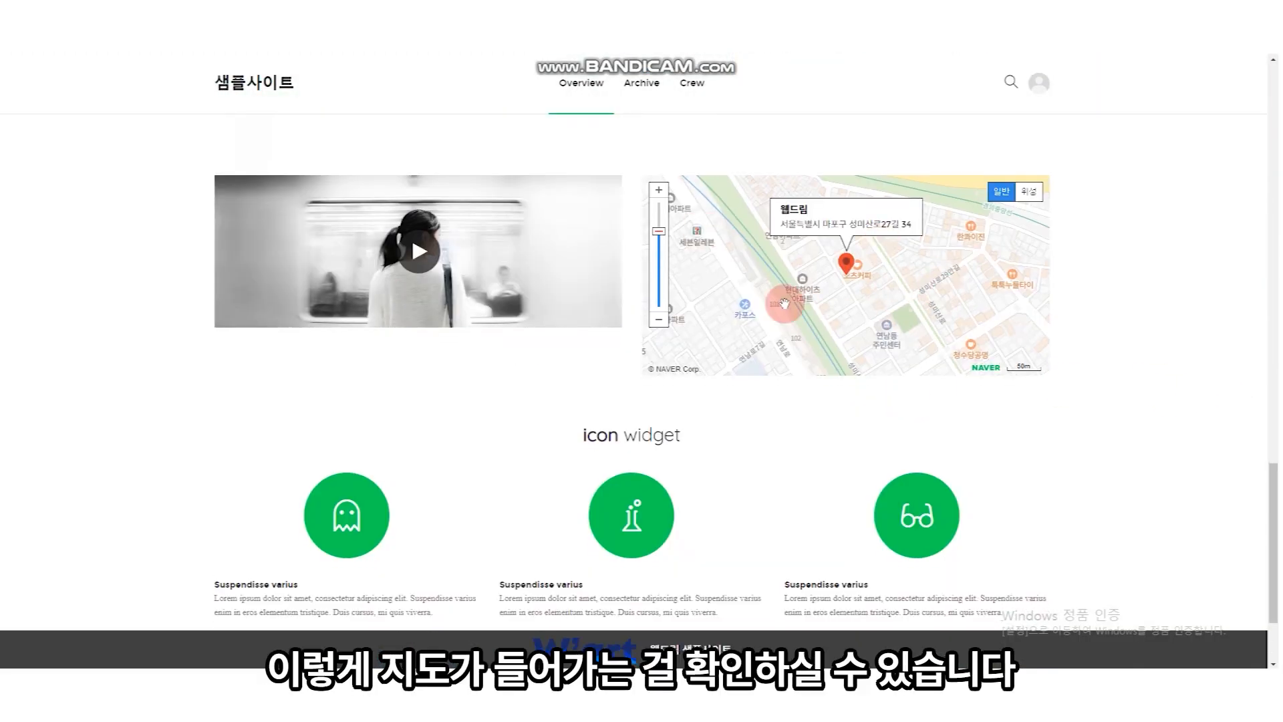